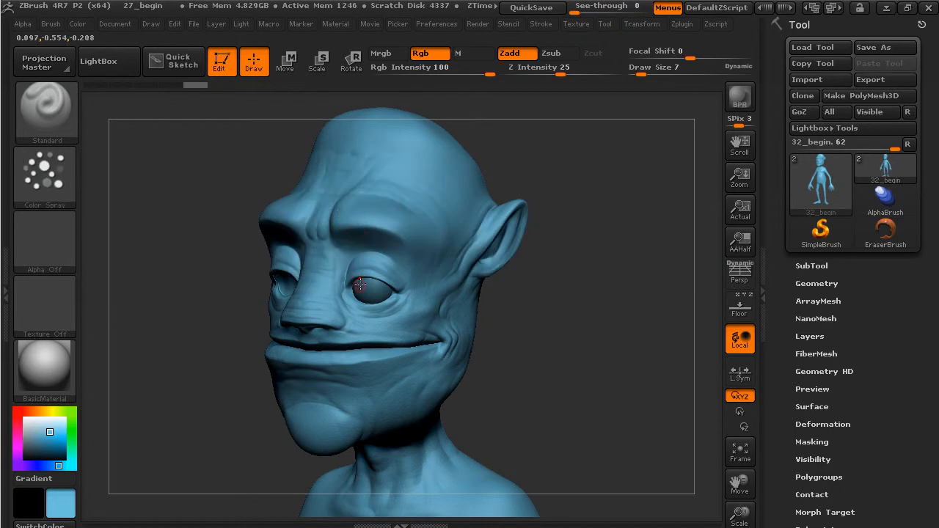
- Open the brush alpha list, try a test stroke on the forehead, and undo it
mouse_move(52, 432)
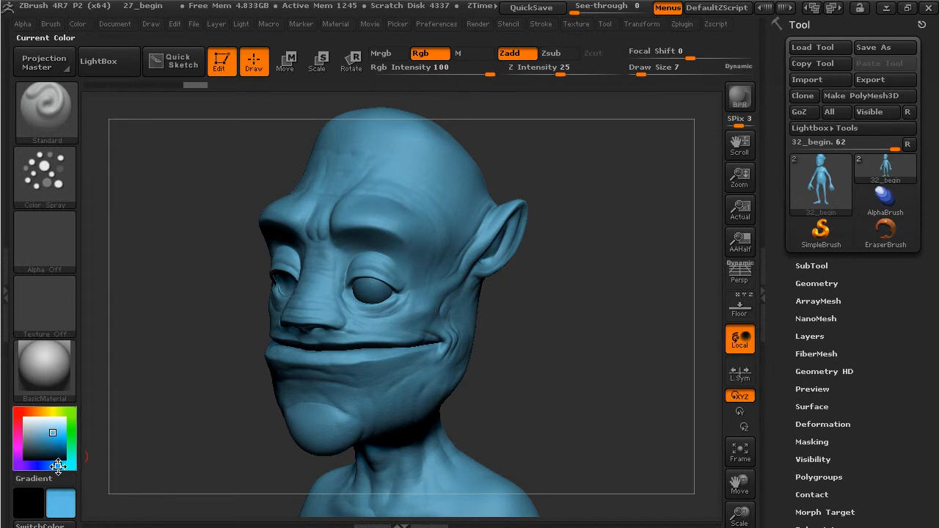
mouse_move(53, 236)
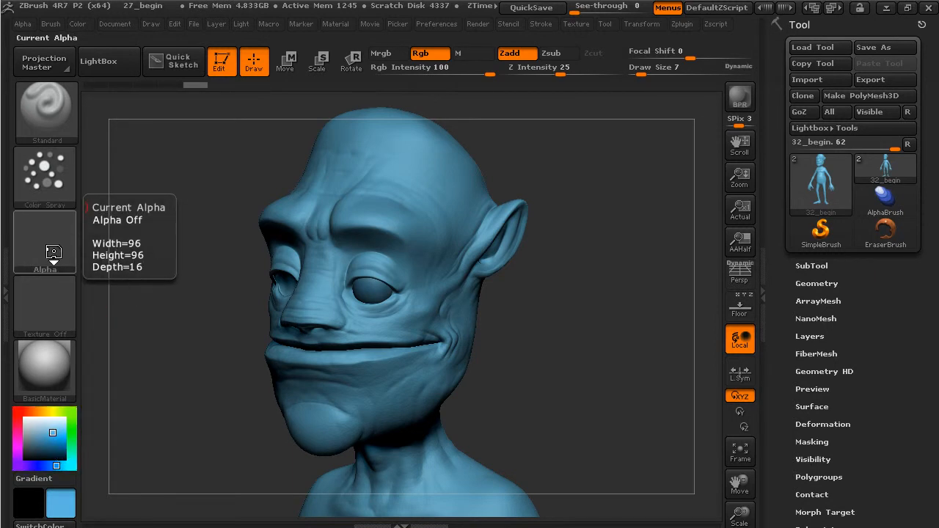
left_click(54, 239)
mouse_move(429, 172)
left_mouse_down()
mouse_move(424, 193)
mouse_move(434, 208)
left_mouse_up()
key("ctrl+z")
- Turn off Zadd, set Draw Size 42 and Rgb Intensity 62, undoing the test strokes
left_click(509, 53)
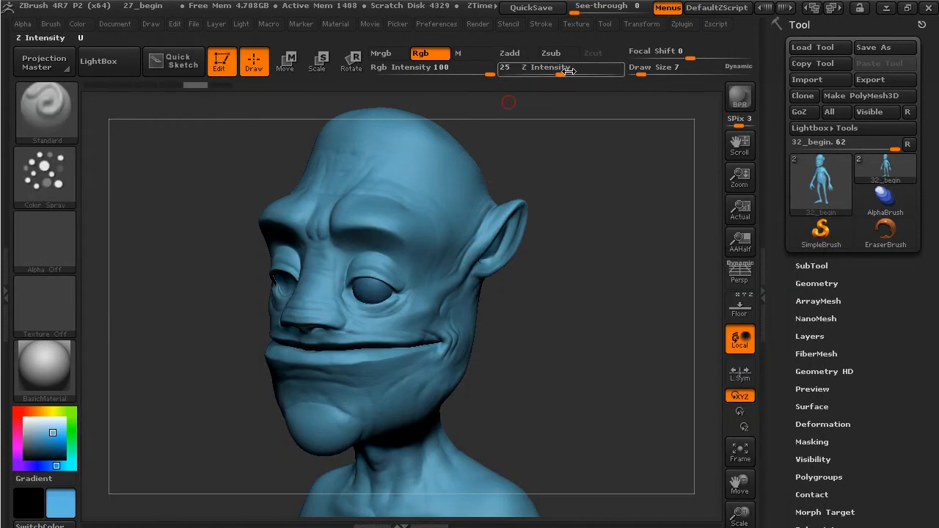
left_click_drag(641, 74, 655, 74)
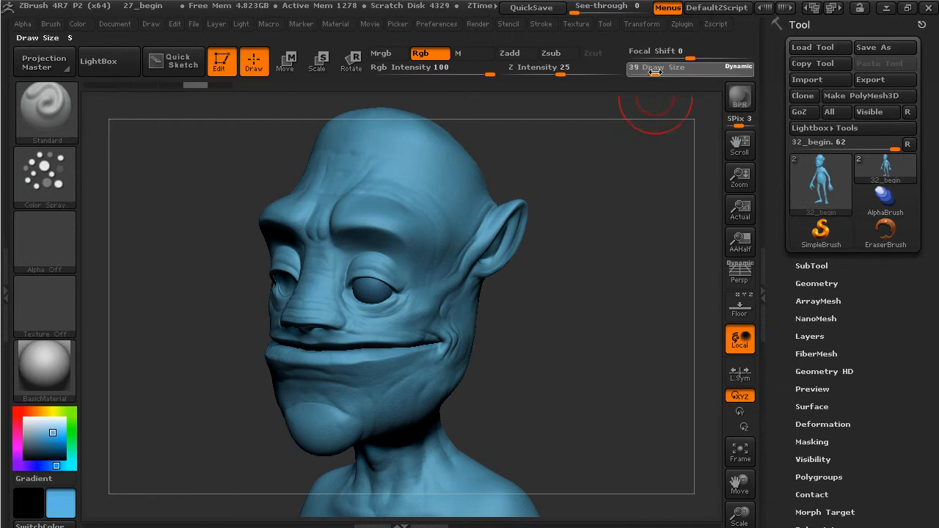
mouse_move(390, 186)
left_mouse_down()
mouse_move(404, 210)
mouse_move(412, 204)
left_mouse_up()
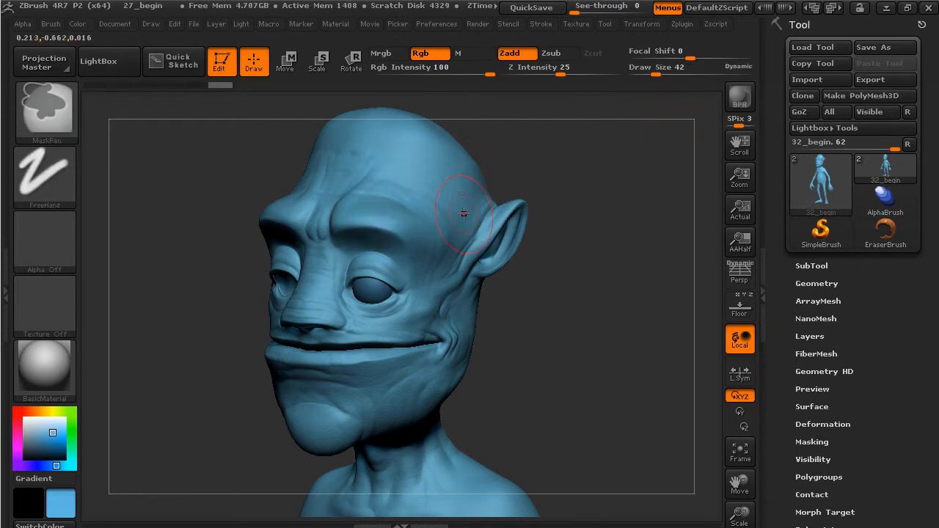
key("ctrl+z")
mouse_move(413, 192)
left_mouse_down()
mouse_move(421, 191)
mouse_move(436, 233)
left_mouse_up()
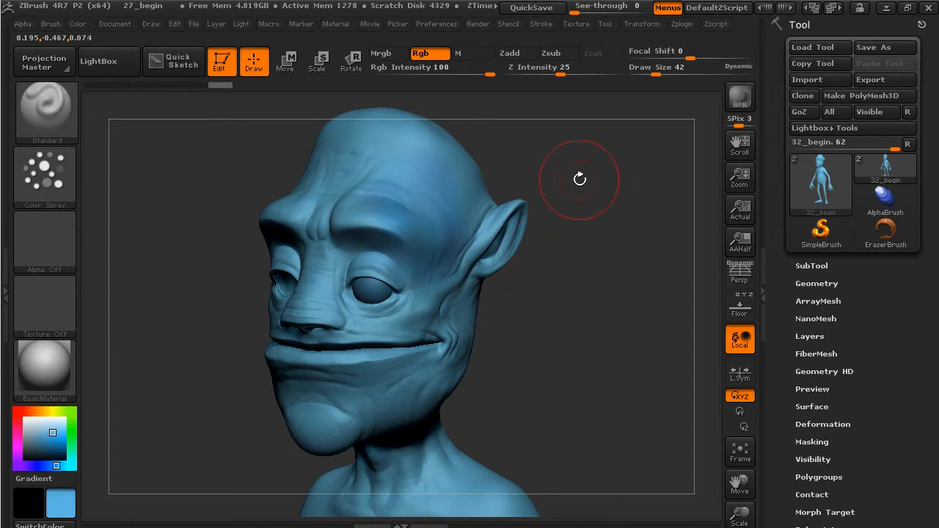
key("ctrl+z")
mouse_move(610, 207)
left_mouse_down("alt")
mouse_move(566, 183)
mouse_move(578, 186)
mouse_move(572, 229)
left_mouse_up("alt")
left_click_drag(487, 72, 431, 119)
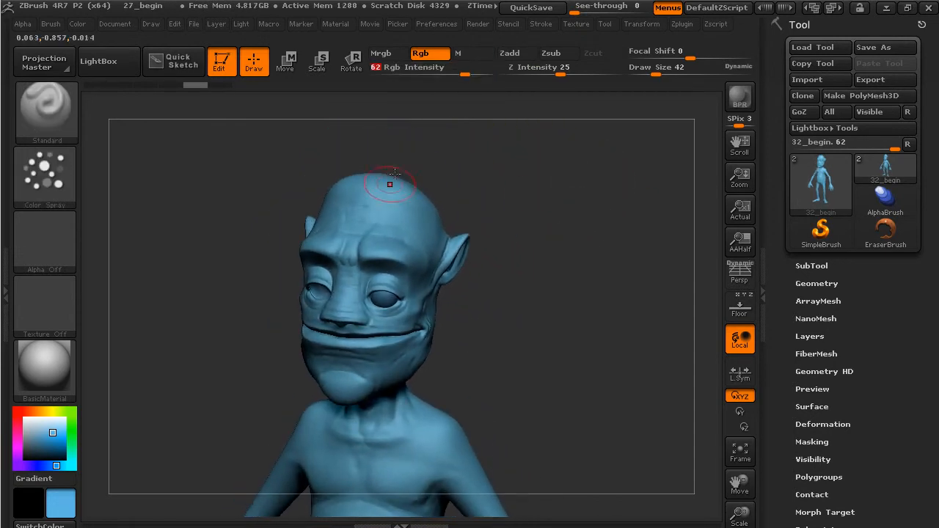
- Turn on Activate Symmetry in the Transform palette
key("ctrl")
left_click(649, 26)
left_click(725, 380)
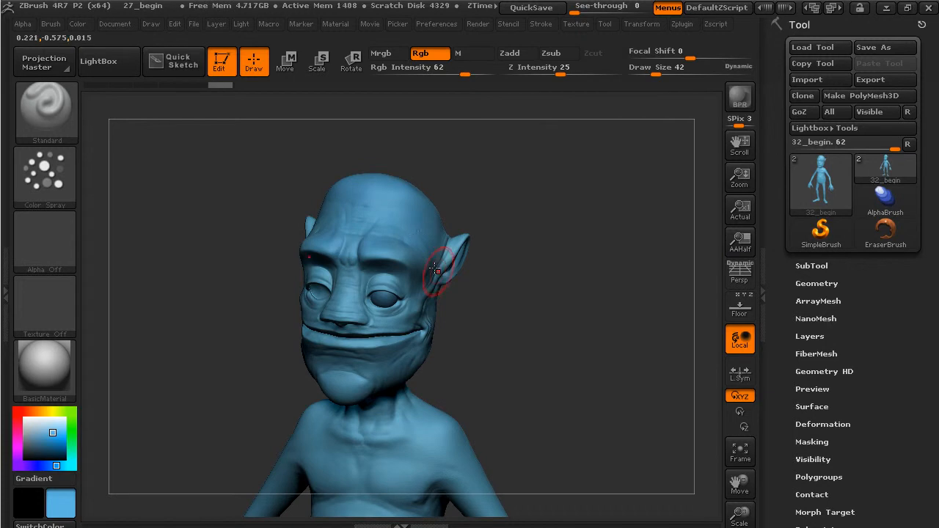
- Spray light blue over the nose, chin, back of the head and back
left_click_drag(418, 253, 429, 297)
left_click_drag(363, 319, 368, 316)
left_click_drag(370, 357, 357, 364)
left_click_drag(469, 321, 391, 218)
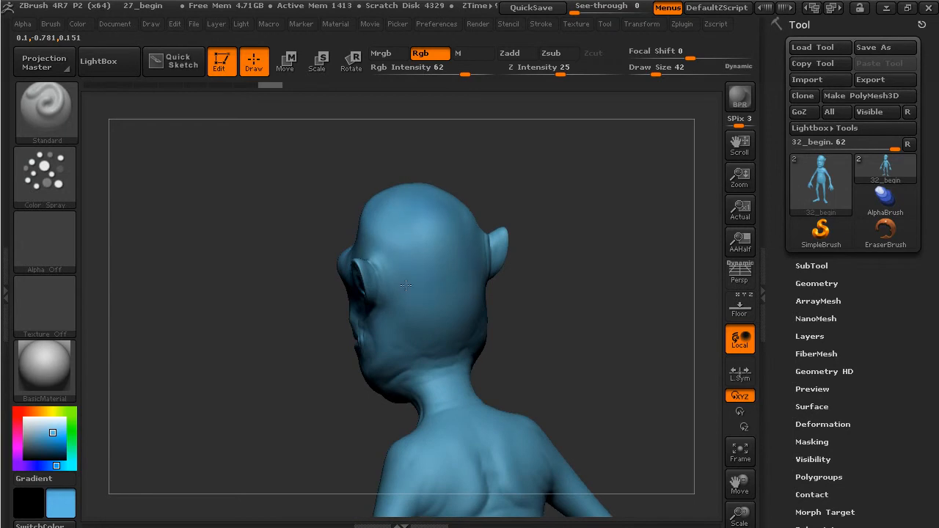
left_click_drag(443, 456, 469, 448)
left_click_drag(578, 369, 560, 259, "alt")
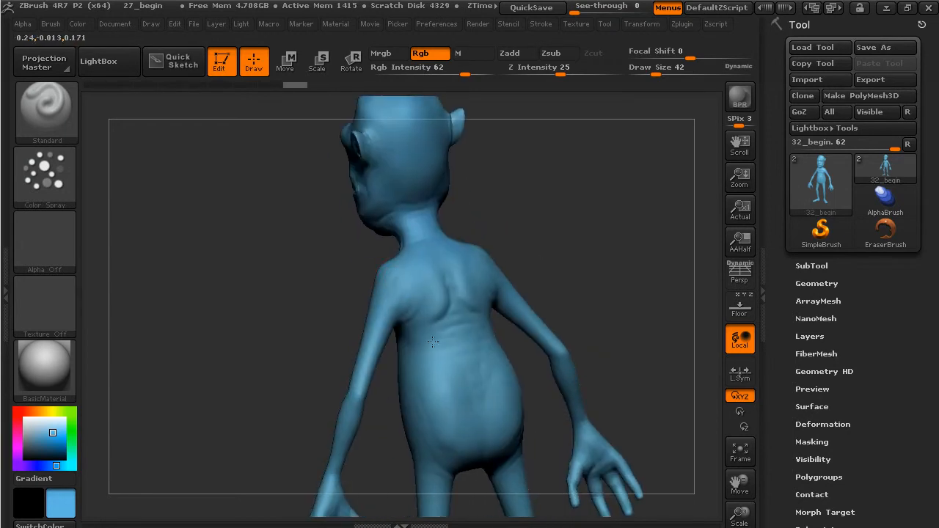
left_click_drag(470, 486, 472, 480)
- Spray light blue over the torso and along the arm
mouse_move(568, 268)
left_mouse_down()
mouse_move(580, 254)
mouse_move(700, 241)
left_mouse_up()
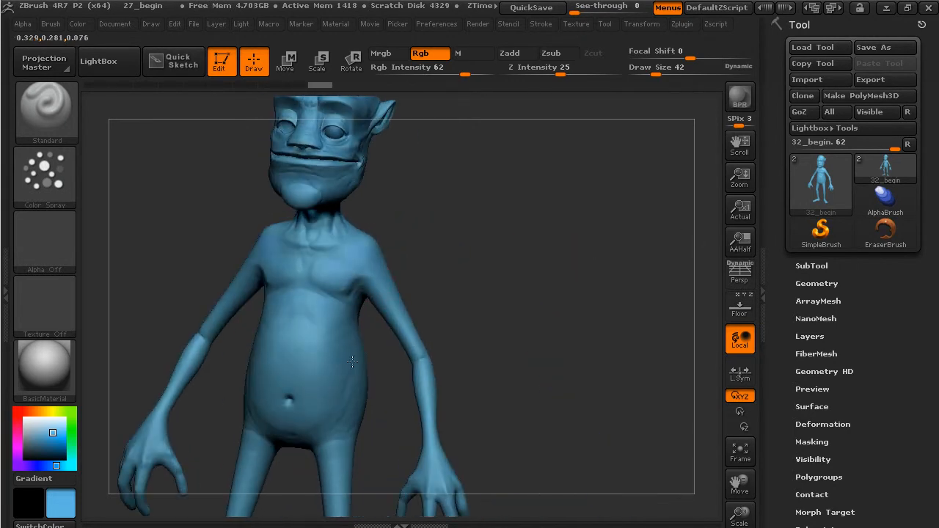
left_click_drag(306, 418, 352, 400)
mouse_move(506, 335)
left_mouse_down("alt")
mouse_move(566, 292)
mouse_move(539, 206)
left_mouse_up("alt")
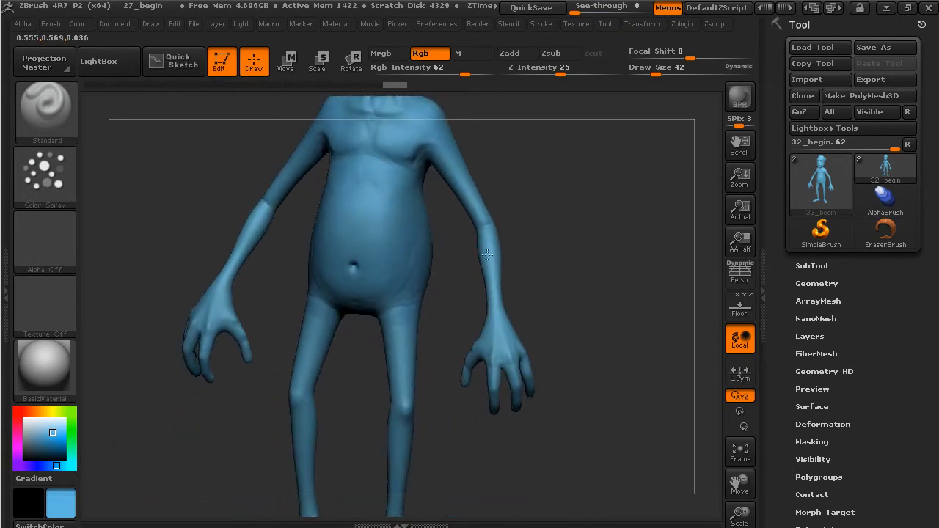
left_click_drag(401, 441, 433, 377, "alt")
left_click(451, 409)
left_click_drag(495, 322, 479, 468, "alt")
- Spray light blue on the wrist, hand and neck
left_click_drag(579, 283, 618, 276)
left_click(248, 289)
left_click_drag(595, 220, 670, 184, "alt")
mouse_move(670, 249)
left_mouse_down("alt")
mouse_move(553, 388)
mouse_move(553, 411)
left_mouse_up("alt")
left_click_drag(672, 211, 645, 315, "alt")
left_click(422, 264)
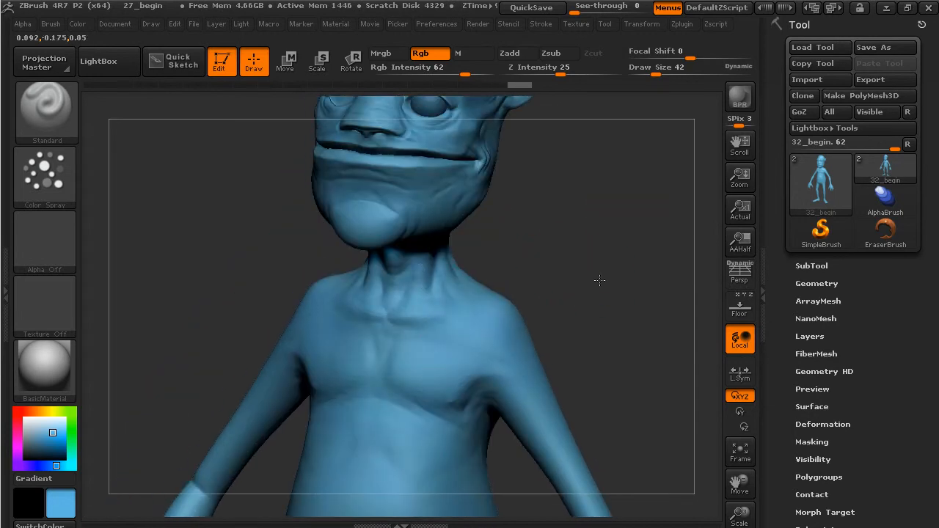
left_click_drag(591, 274, 580, 238, "alt")
- Switch the spray to Alpha 08, Rgb Intensity 82, Draw Size 22, and a darker blue
left_click(47, 245)
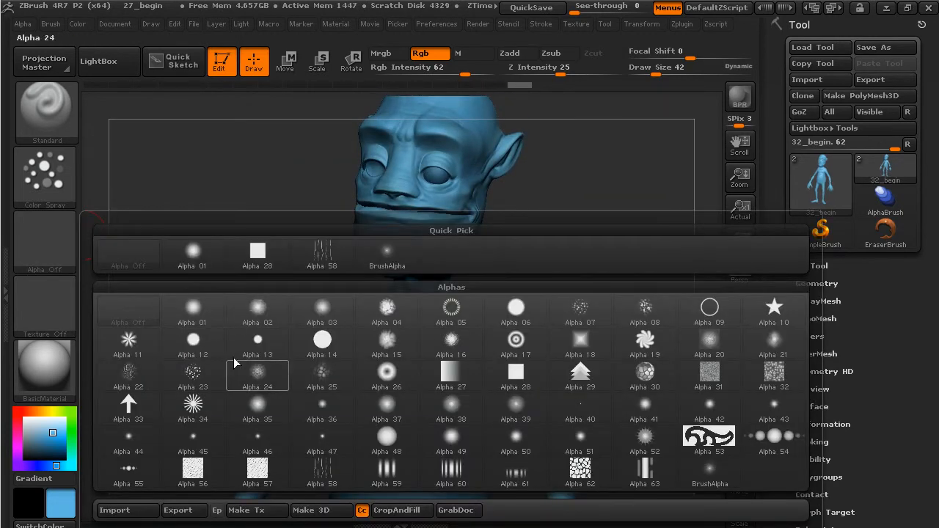
mouse_move(199, 374)
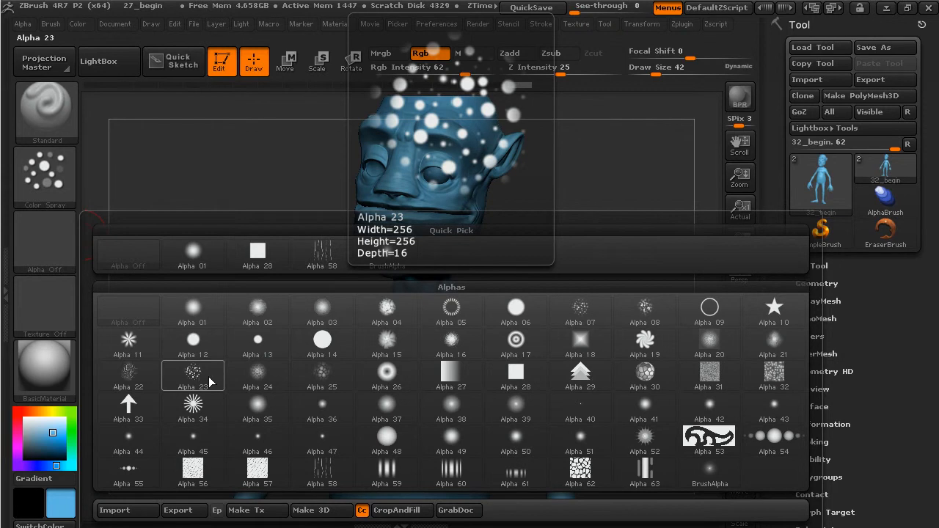
left_click(658, 316)
left_click_drag(573, 215, 622, 253, "alt")
left_click_drag(465, 70, 479, 72)
left_click_drag(657, 72, 647, 73)
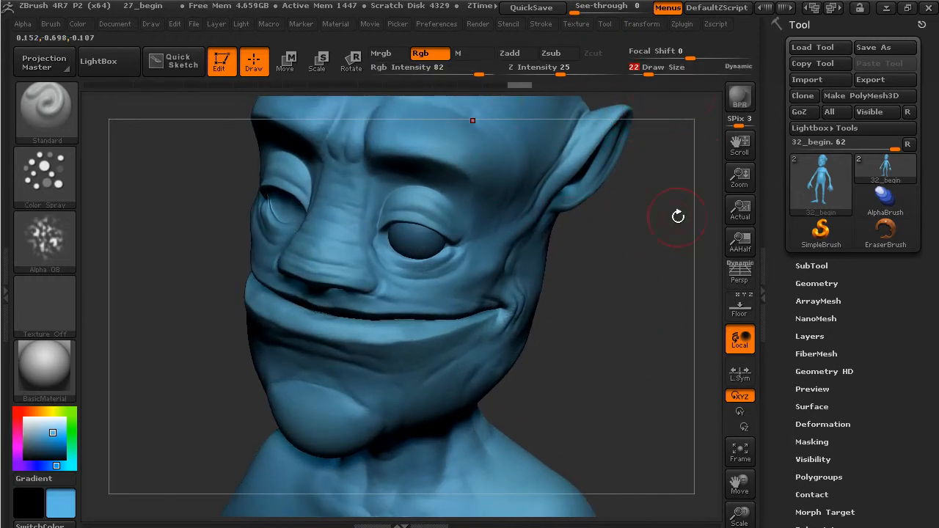
left_click_drag(672, 126, 457, 269)
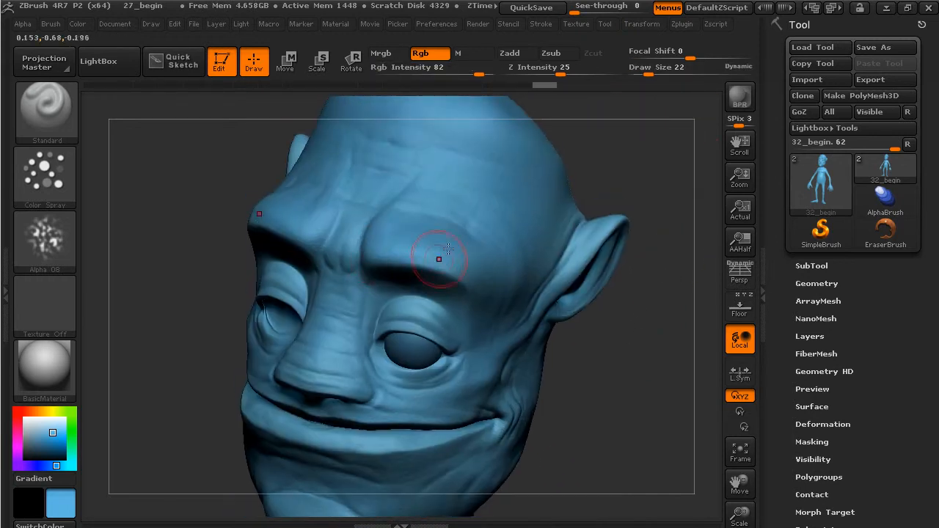
left_click_drag(52, 432, 52, 439)
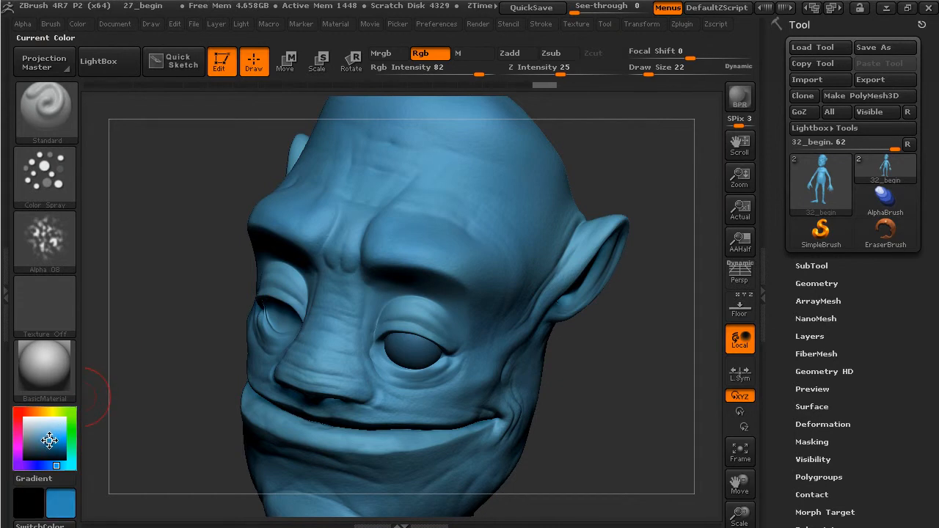
- Mottle the brows, forehead and nose bridge with darker blue
mouse_move(395, 211)
left_mouse_down()
mouse_move(461, 219)
mouse_move(424, 253)
mouse_move(486, 287)
left_mouse_up()
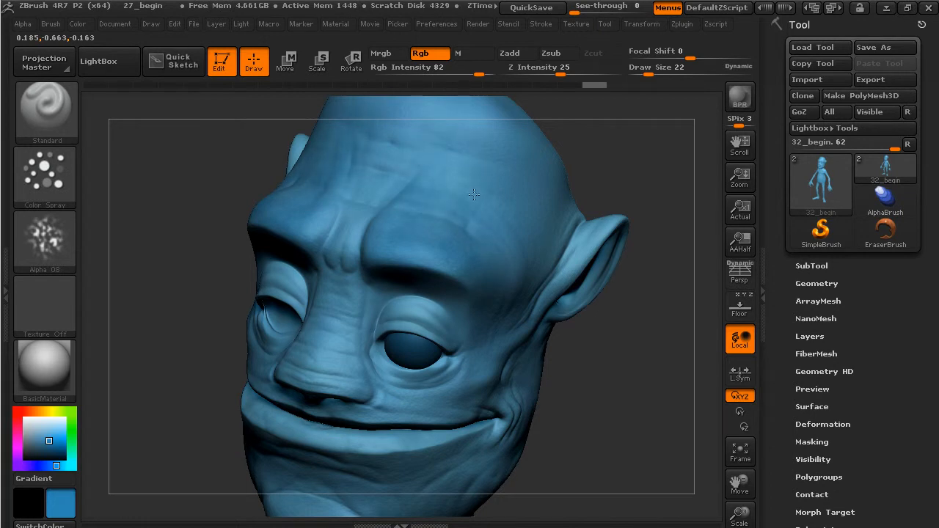
left_click_drag(458, 157, 503, 168)
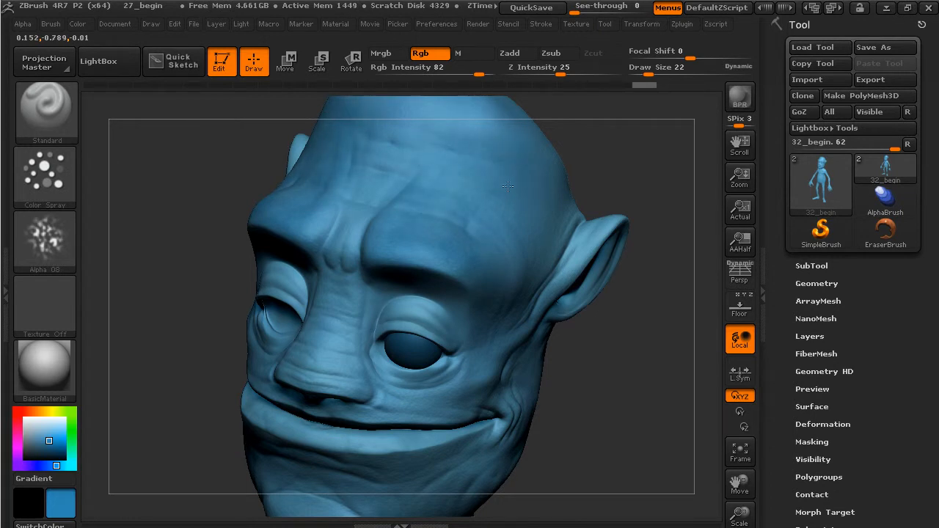
left_click_drag(526, 254, 554, 212)
left_click_drag(343, 289, 345, 340)
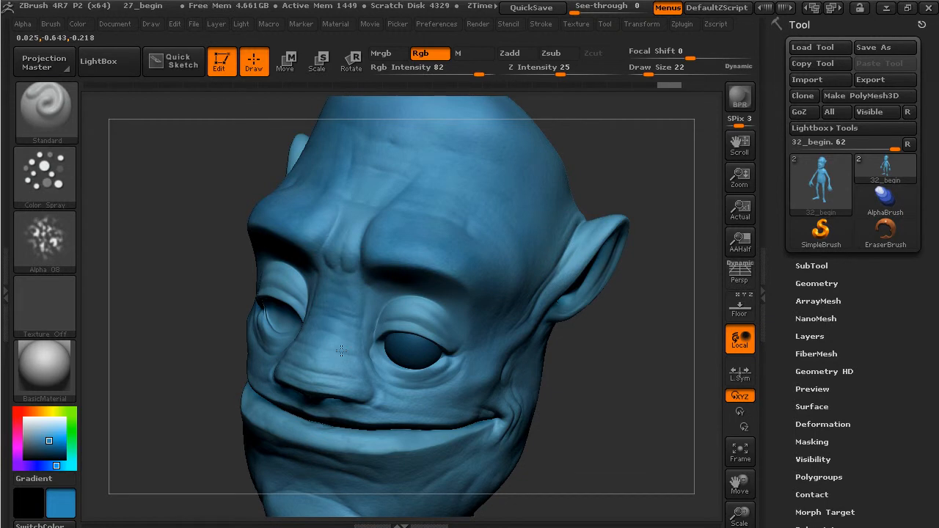
- Spray darker blue near the ear, across both cheeks, beside the nose, around the lip and chin
left_click_drag(621, 183, 597, 262)
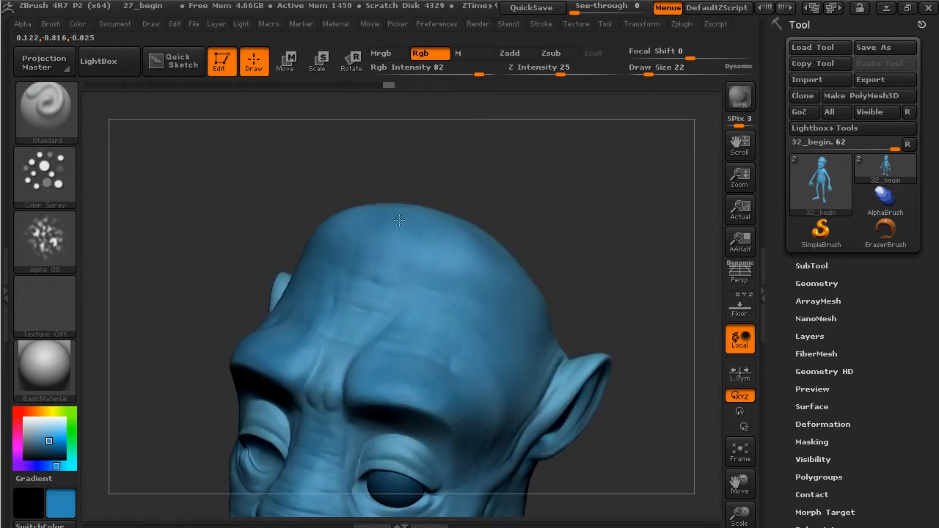
left_click_drag(621, 308, 635, 269)
left_click_drag(536, 323, 475, 392)
left_click_drag(572, 426, 624, 296, "alt")
left_click_drag(531, 274, 406, 305)
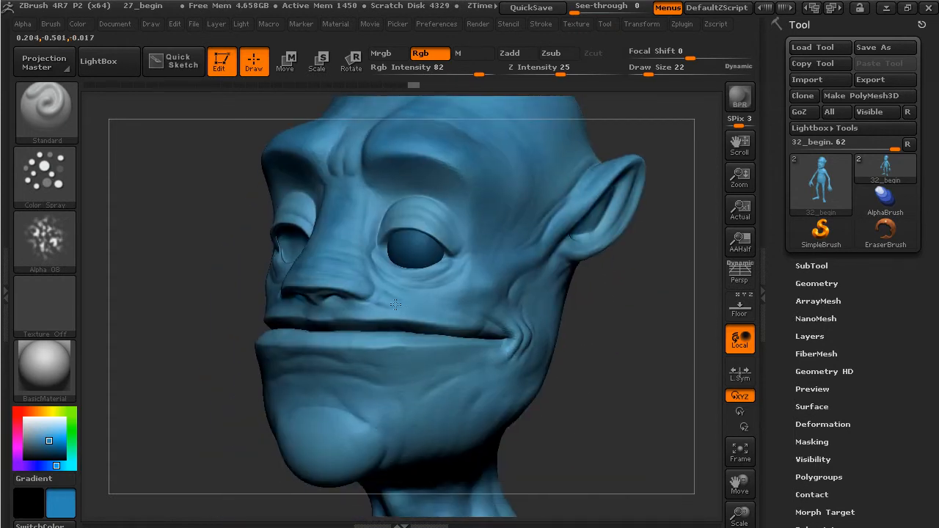
left_click_drag(332, 302, 320, 305)
left_click_drag(384, 348, 332, 378)
left_click_drag(347, 414, 329, 464)
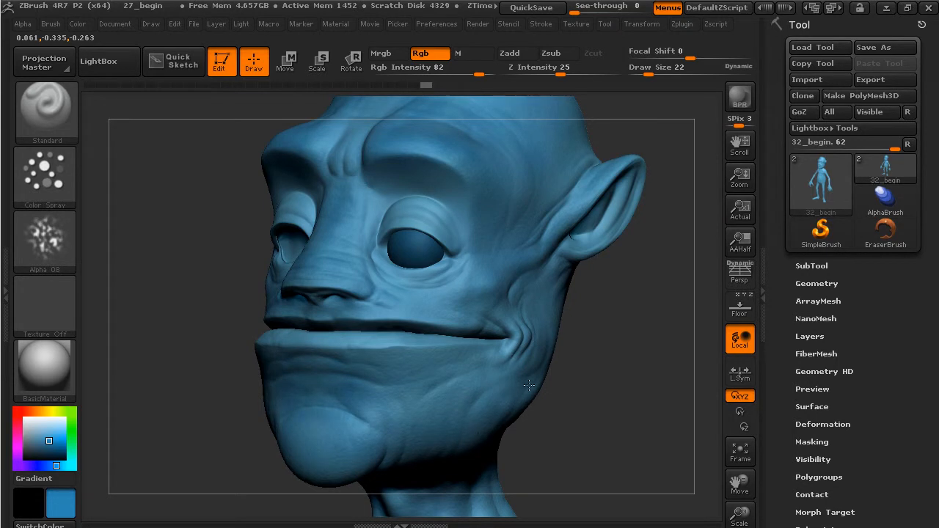
left_click_drag(455, 378, 460, 375)
mouse_move(649, 348)
left_mouse_down()
mouse_move(493, 363)
mouse_move(465, 319)
mouse_move(443, 314)
left_mouse_up()
- Mottle the back of the head with darker blue, then view the neck, shoulders and body
left_click_drag(679, 344, 621, 352)
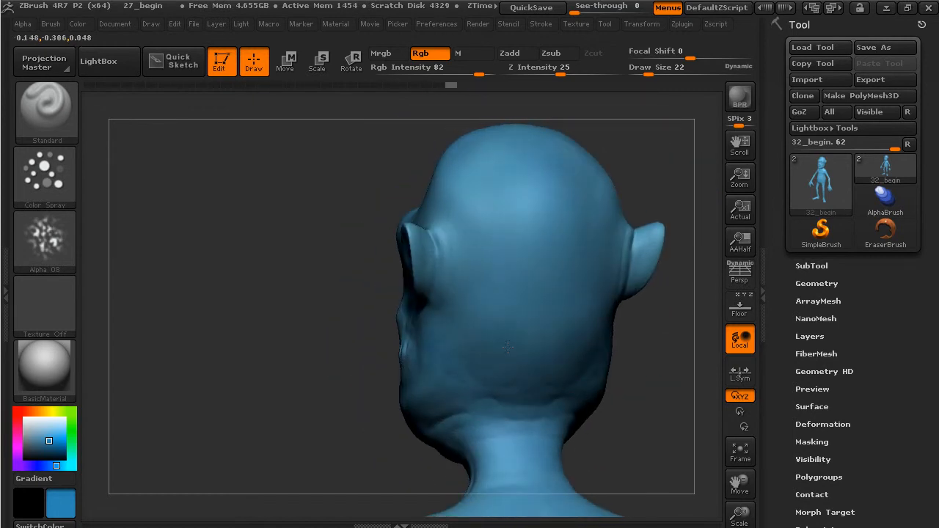
left_click(478, 284)
left_click_drag(670, 140, 641, 242)
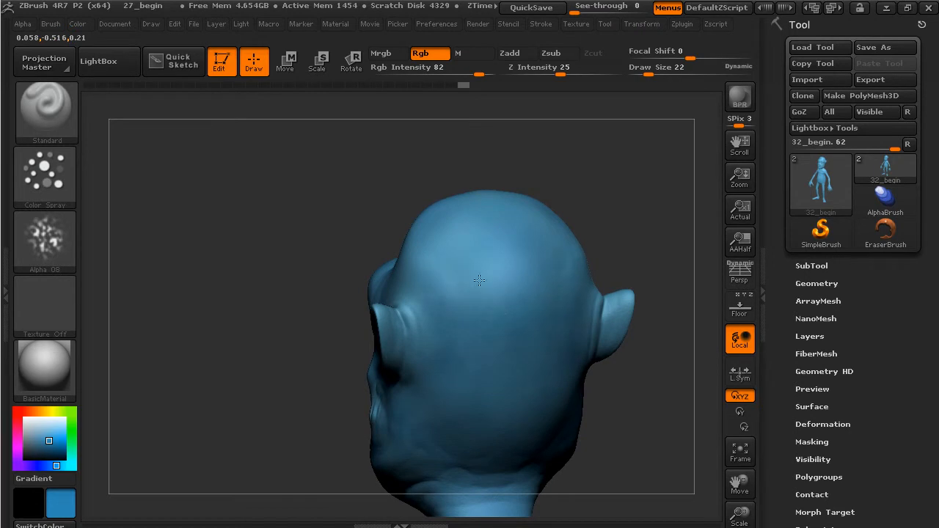
left_click_drag(504, 287, 506, 286)
left_click_drag(613, 233, 638, 189)
left_click_drag(506, 299, 426, 268)
mouse_move(622, 220)
left_mouse_down()
mouse_move(597, 170)
mouse_move(445, 243)
mouse_move(415, 277)
left_mouse_up()
left_click_drag(637, 342, 652, 269)
left_click_drag(396, 333, 403, 347)
left_click_drag(661, 415, 659, 295)
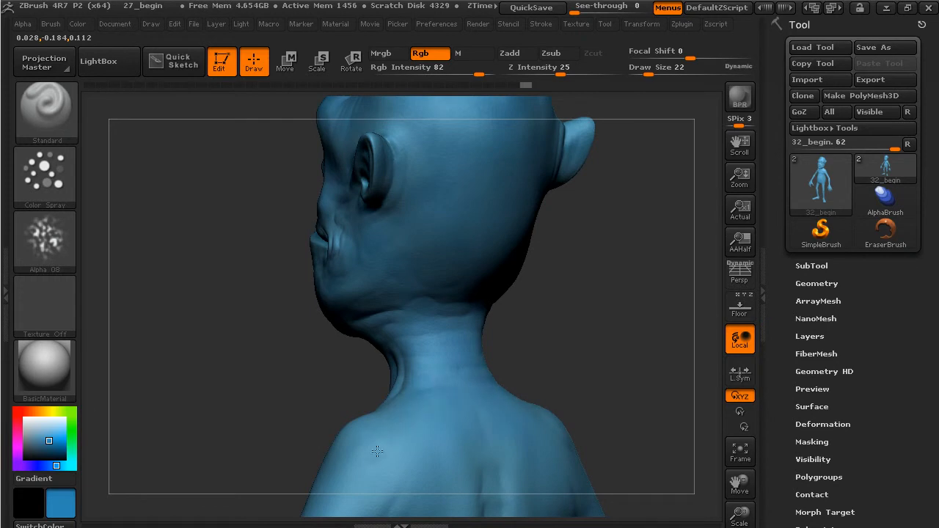
left_click_drag(626, 374, 620, 233, "alt")
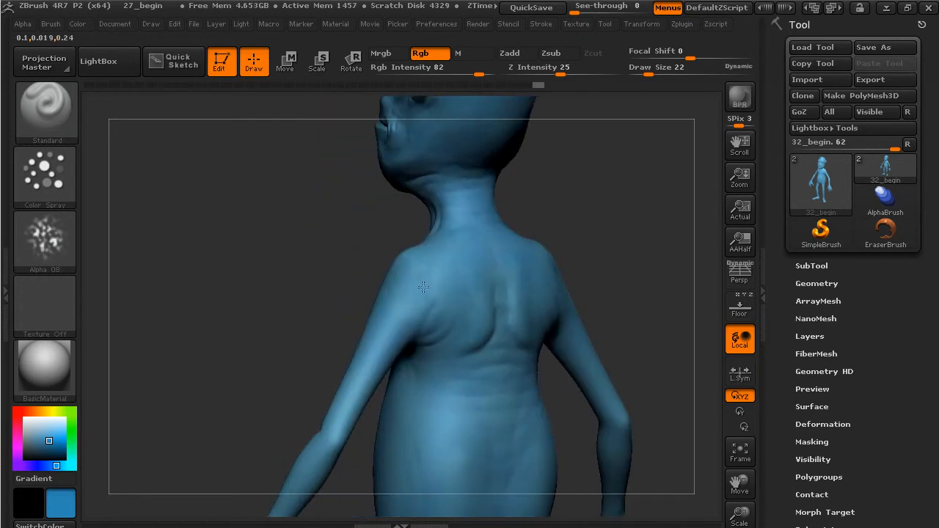
left_click_drag(614, 218, 624, 266)
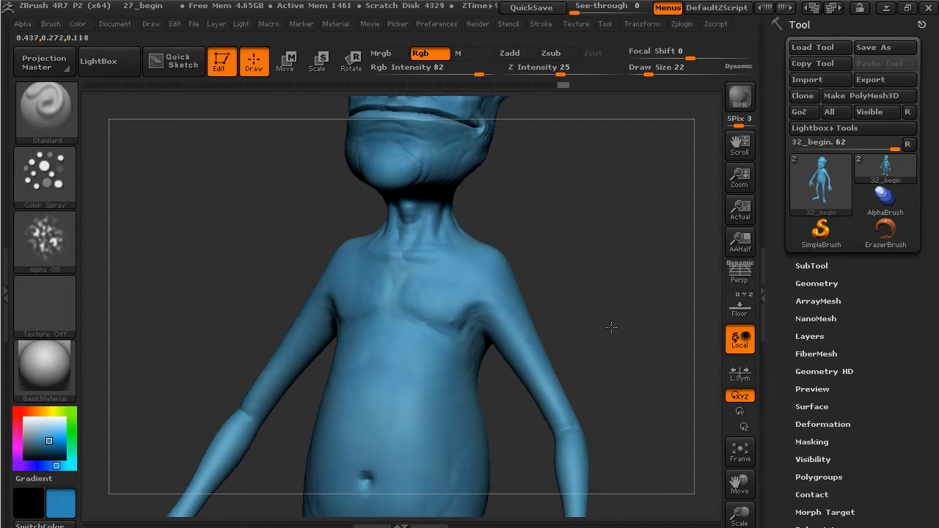
left_click_drag(614, 345, 635, 183, "alt")
- Enlarge the brush to Draw Size 50 and spray blue strokes on the shoulder and back
left_click(658, 76)
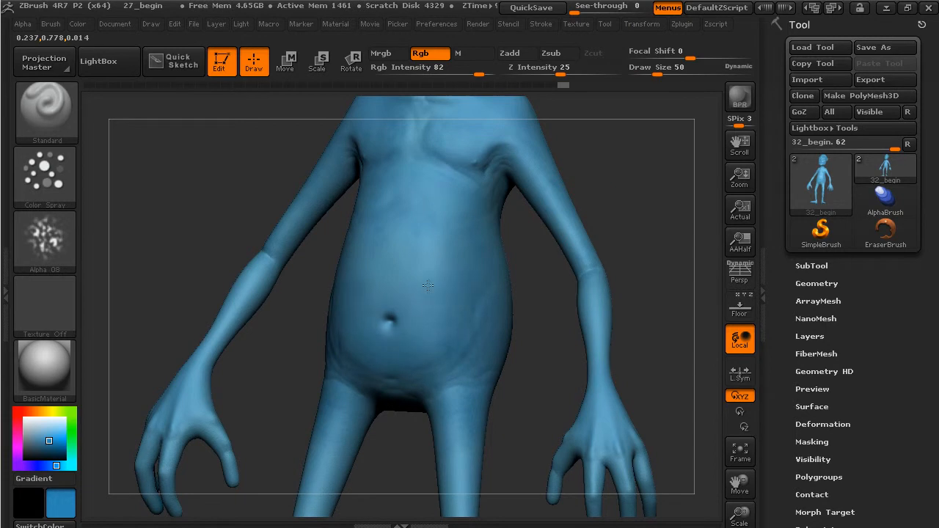
left_click_drag(532, 347, 570, 145, "alt")
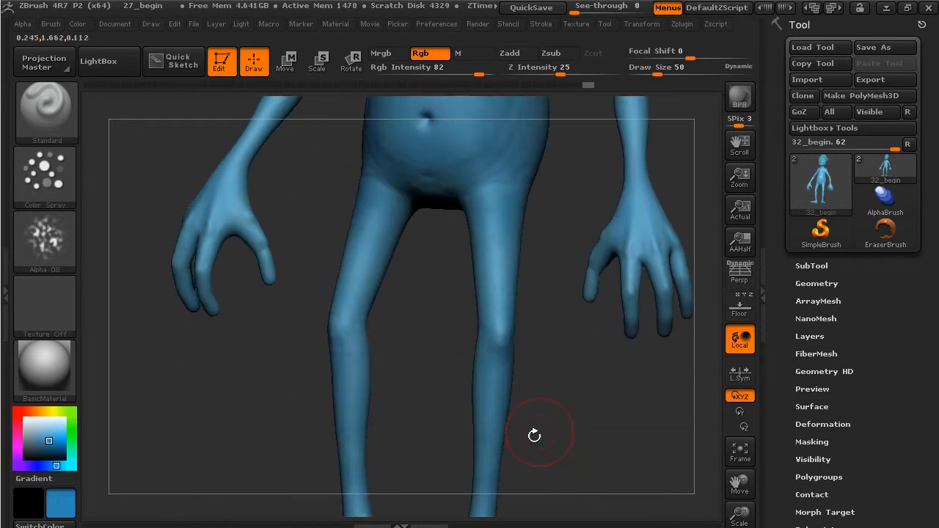
left_click_drag(520, 447, 486, 400, "alt")
right_click_drag(499, 430, 485, 439)
left_click_drag(603, 335, 504, 472, "alt")
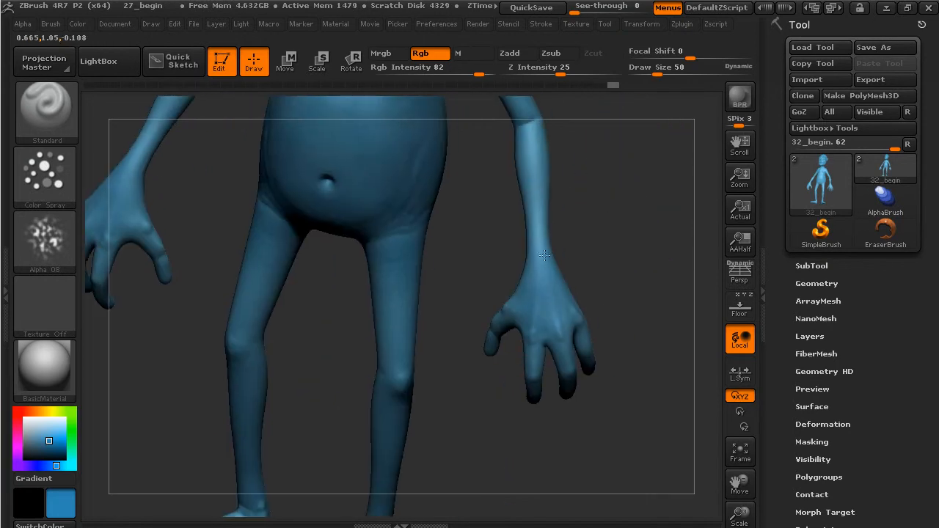
left_click_drag(570, 152, 546, 375, "alt")
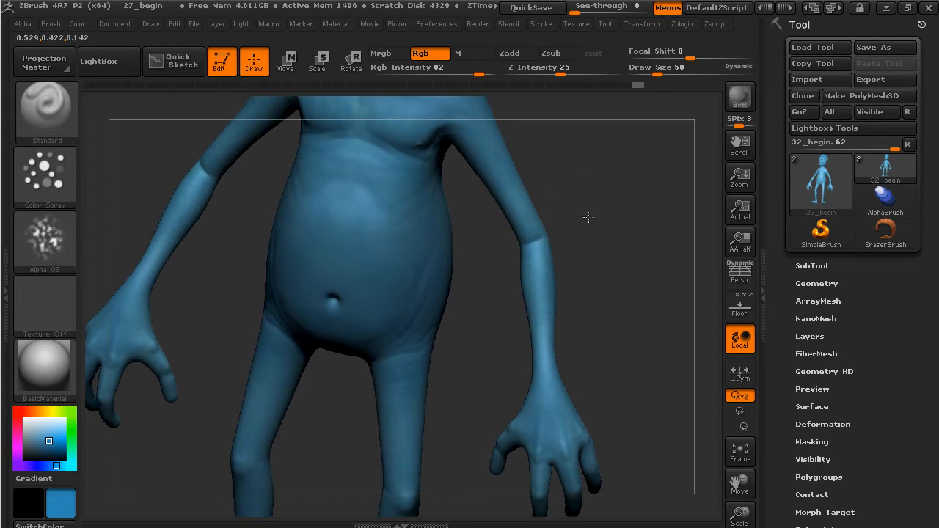
left_click_drag(582, 205, 560, 342)
left_click_drag(577, 251, 627, 335, "alt")
left_click_drag(615, 245, 494, 294)
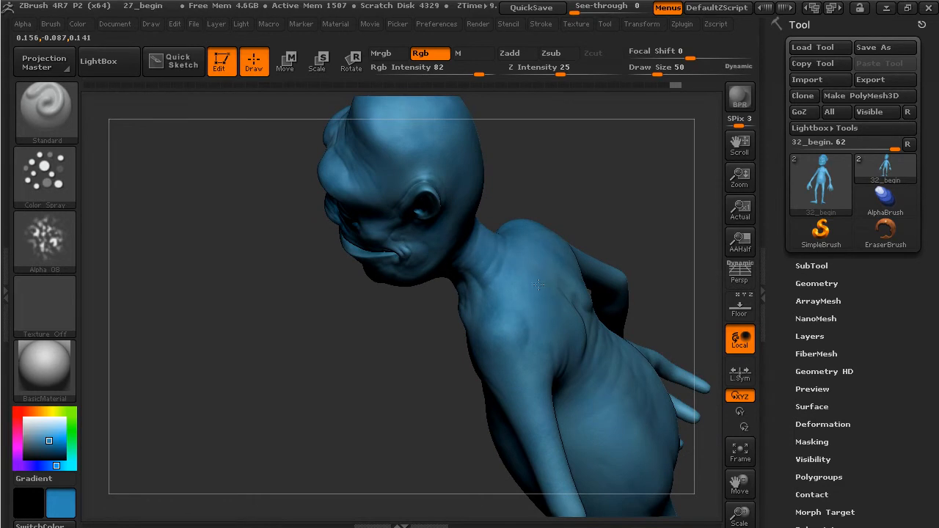
left_click_drag(554, 323, 567, 344)
left_click_drag(637, 220, 591, 232)
left_click_drag(580, 327, 584, 354)
- Inspect the back, neck and chest, then pick a lighter blue as the paint colour
left_click_drag(615, 221, 633, 249)
mouse_move(671, 279)
left_mouse_down("alt")
mouse_move(558, 193)
mouse_move(514, 213)
left_mouse_up("alt")
left_click_drag(525, 324, 502, 307)
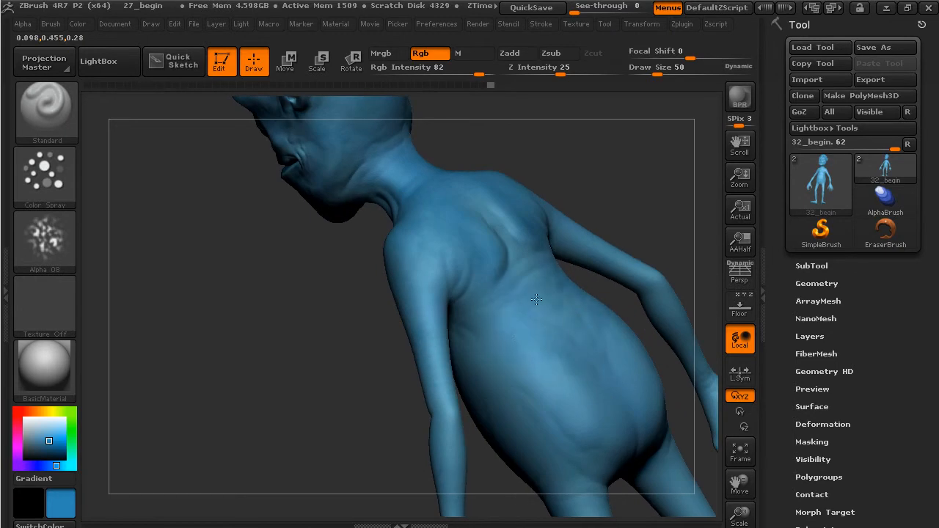
left_click_drag(566, 184, 586, 210)
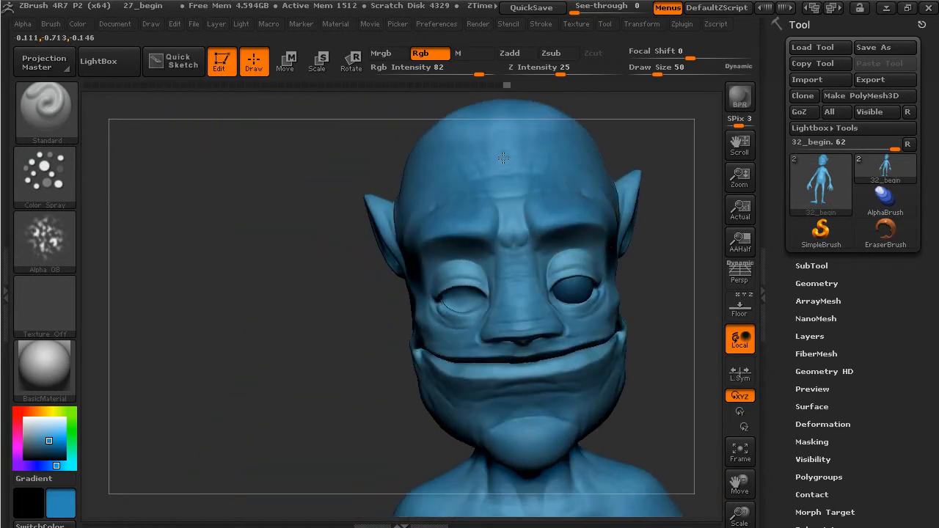
left_click_drag(579, 206, 555, 271)
left_click_drag(568, 308, 654, 225)
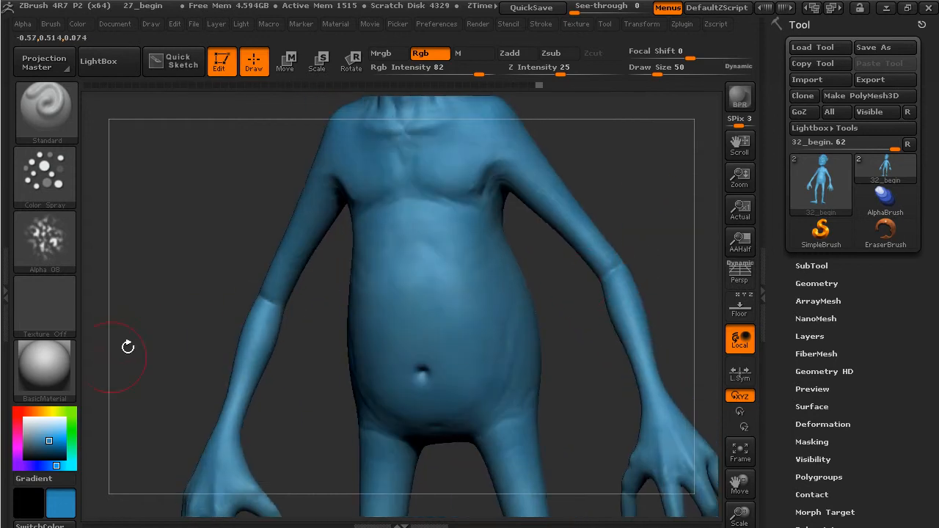
left_click_drag(48, 437, 46, 433)
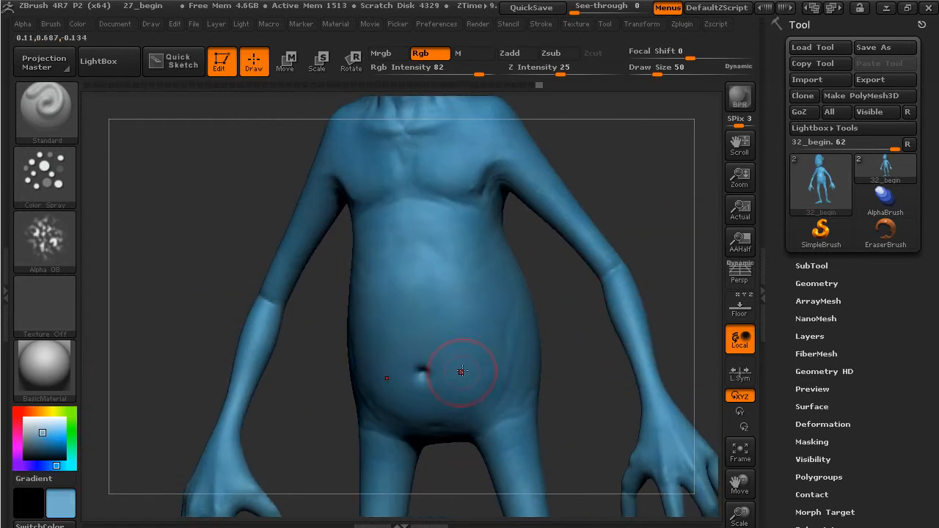
- Lower Rgb Intensity to 54 and spray mottled light blue down the belly and torso
left_click_drag(448, 389, 444, 390)
left_click_drag(474, 70, 459, 72)
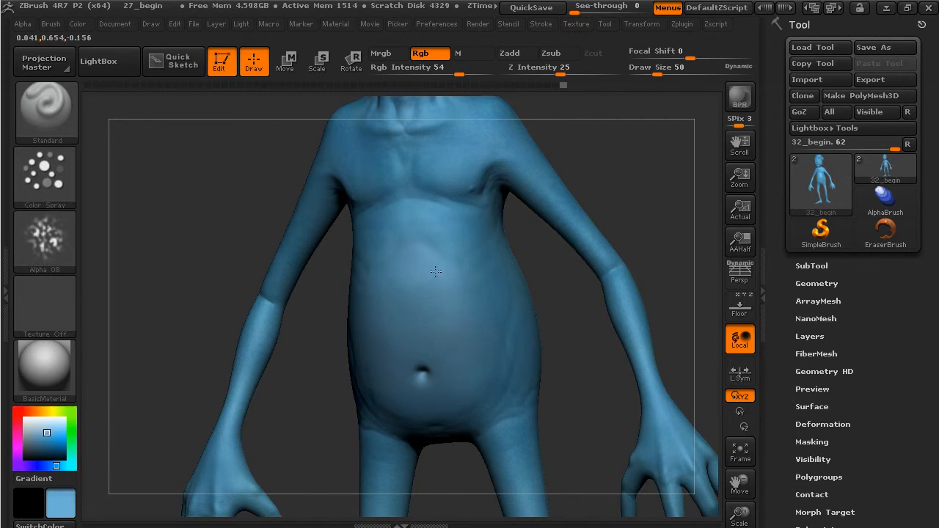
mouse_move(447, 214)
left_mouse_down()
mouse_move(475, 348)
mouse_move(453, 406)
left_mouse_up()
left_click_drag(652, 195, 470, 357)
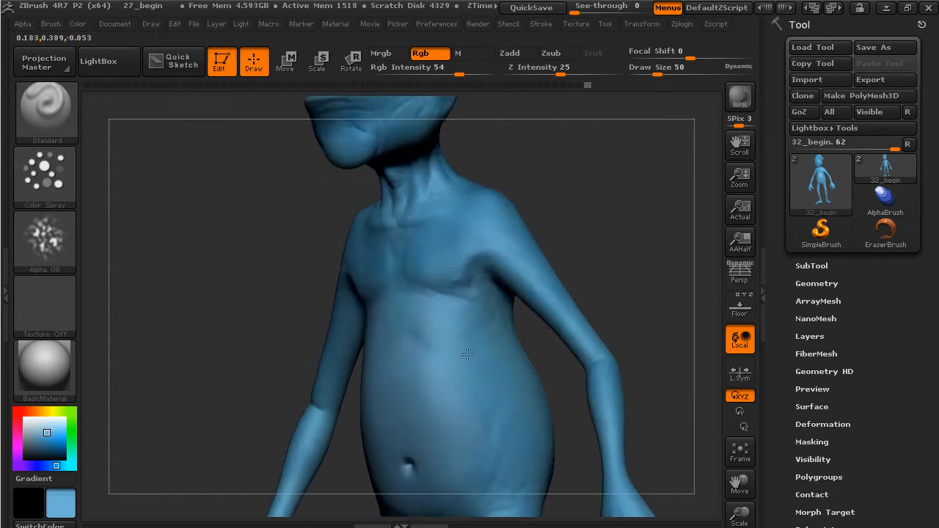
left_click_drag(448, 256, 448, 294)
- Spray subtle light blue over the upper chest and shoulders
mouse_move(647, 263)
left_mouse_down("alt")
mouse_move(614, 136)
mouse_move(664, 276)
mouse_move(506, 302)
left_mouse_up("alt")
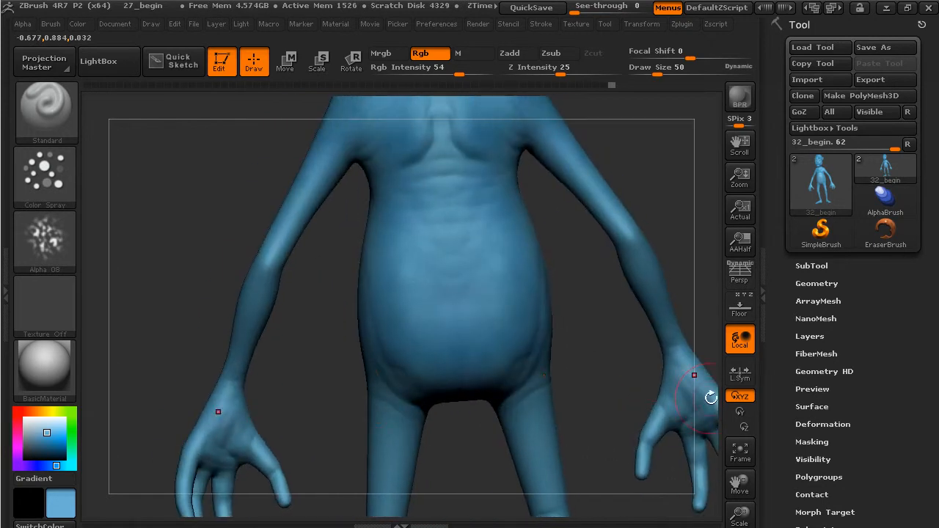
left_click_drag(709, 388, 675, 304)
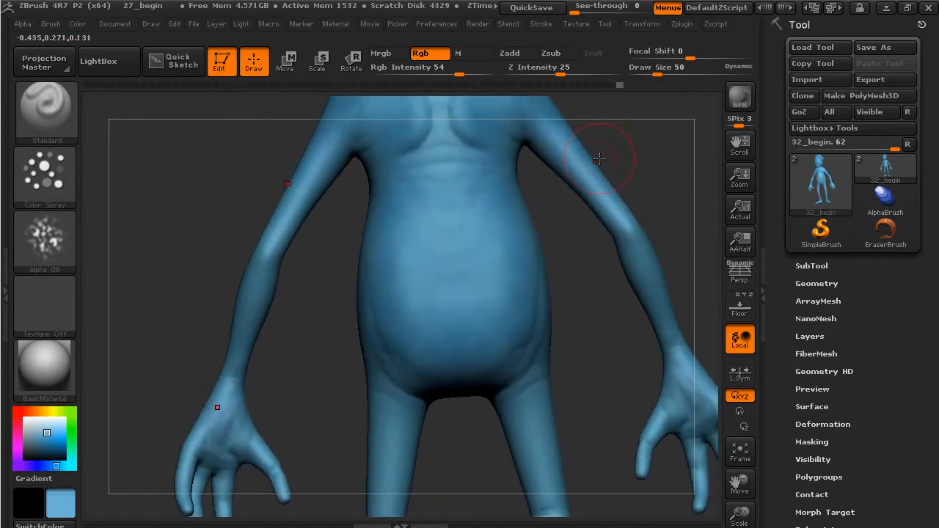
left_click_drag(564, 151, 562, 253, "alt")
mouse_move(473, 219)
left_mouse_down()
mouse_move(508, 203)
mouse_move(529, 234)
left_mouse_up()
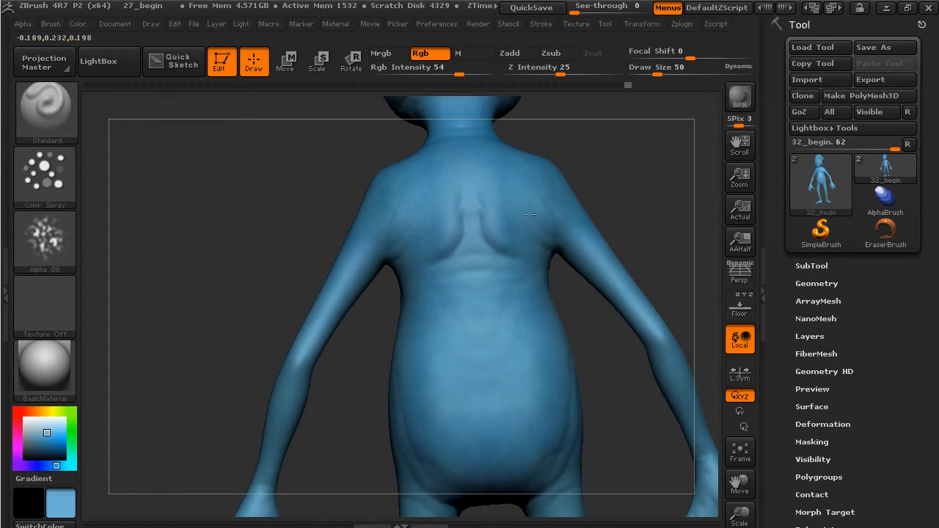
left_click_drag(521, 154, 564, 241)
left_click_drag(628, 187, 644, 180)
- Pick a darker blue and spray it down the torso and belly
mouse_move(681, 212)
left_mouse_down()
mouse_move(389, 214)
mouse_move(364, 237)
mouse_move(103, 325)
left_mouse_up()
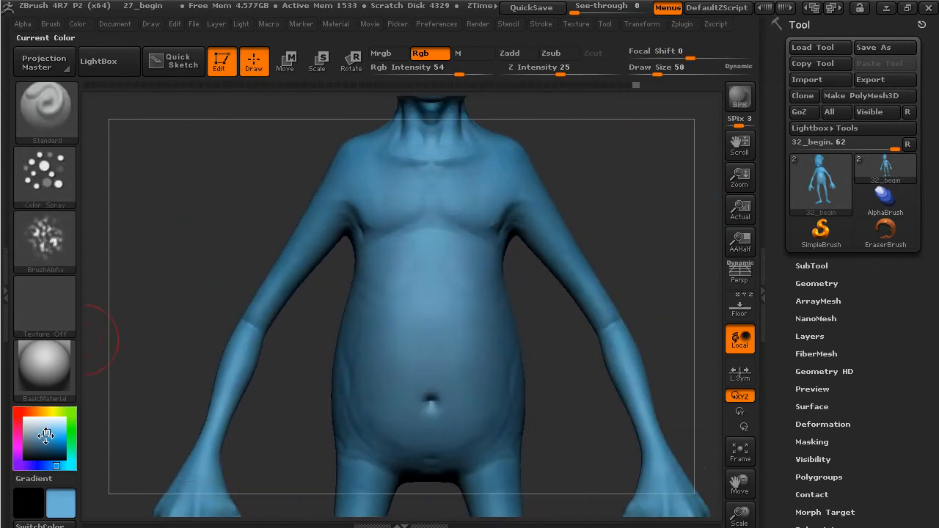
left_click_drag(46, 433, 57, 444)
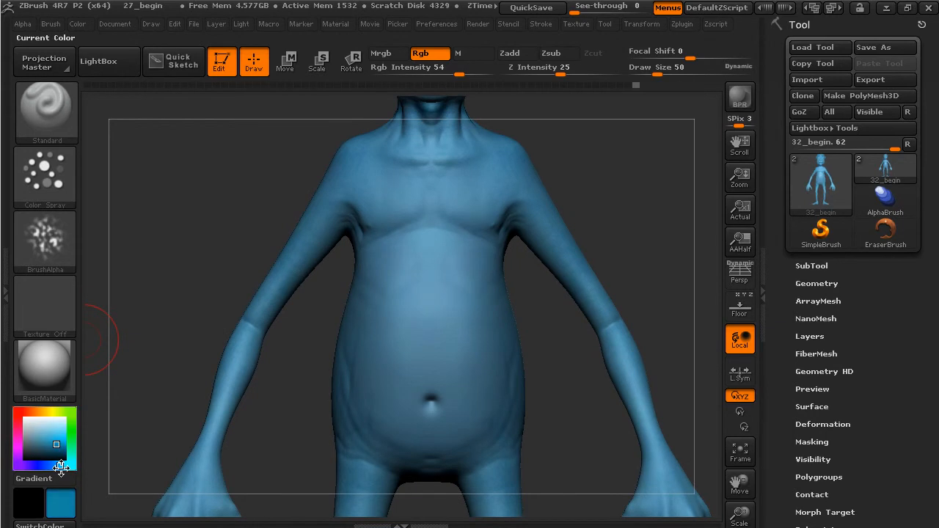
left_click_drag(572, 361, 493, 344)
left_click_drag(446, 273, 468, 358)
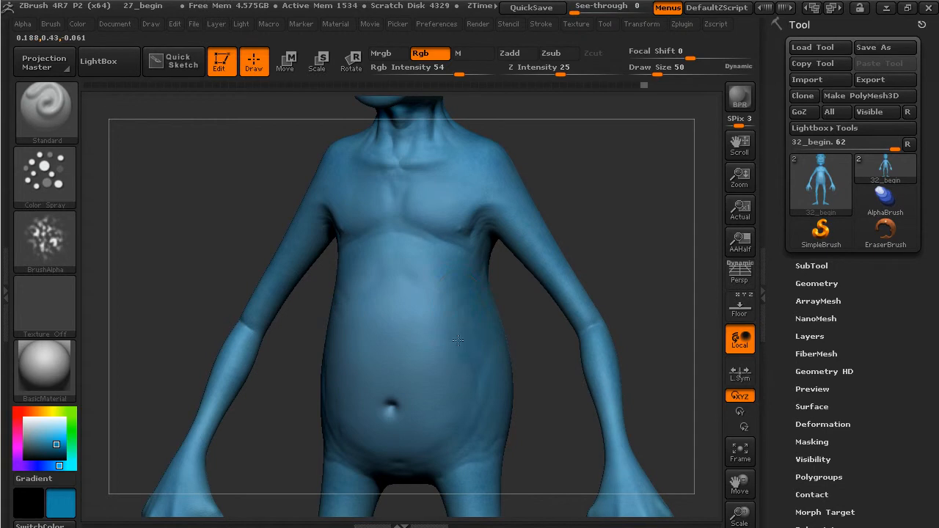
mouse_move(406, 294)
left_mouse_down()
mouse_move(463, 382)
mouse_move(491, 358)
left_mouse_up()
- Spray the darker blue over the lower legs
left_click_drag(528, 424, 522, 266, "alt")
left_click_drag(495, 464, 510, 296)
left_click_drag(473, 359, 479, 415)
left_click_drag(525, 217, 524, 429, "alt")
left_click_drag(506, 241, 523, 444, "alt")
- Dab colour on the chest, then turn the model and zoom in on the face
left_click(436, 302)
left_click_drag(549, 262, 505, 264)
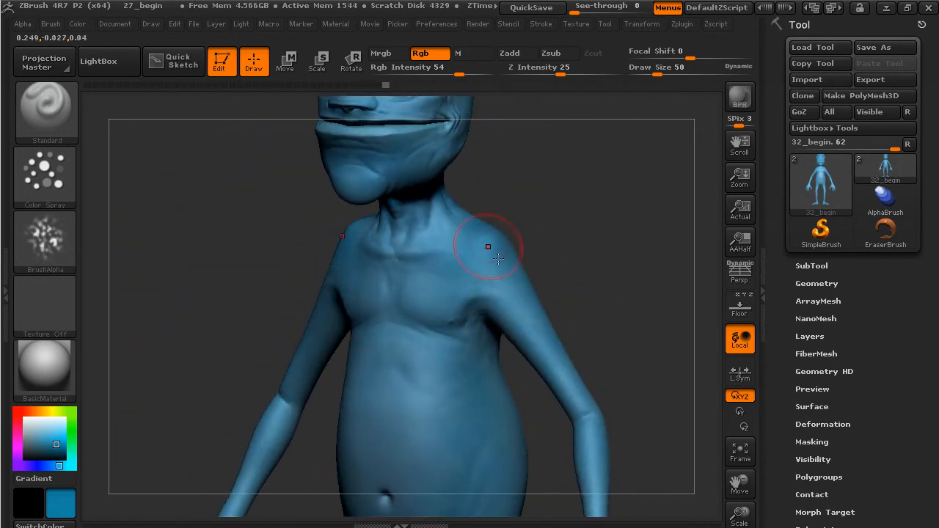
mouse_move(561, 262)
left_mouse_down()
mouse_move(495, 271)
mouse_move(520, 267)
left_mouse_up()
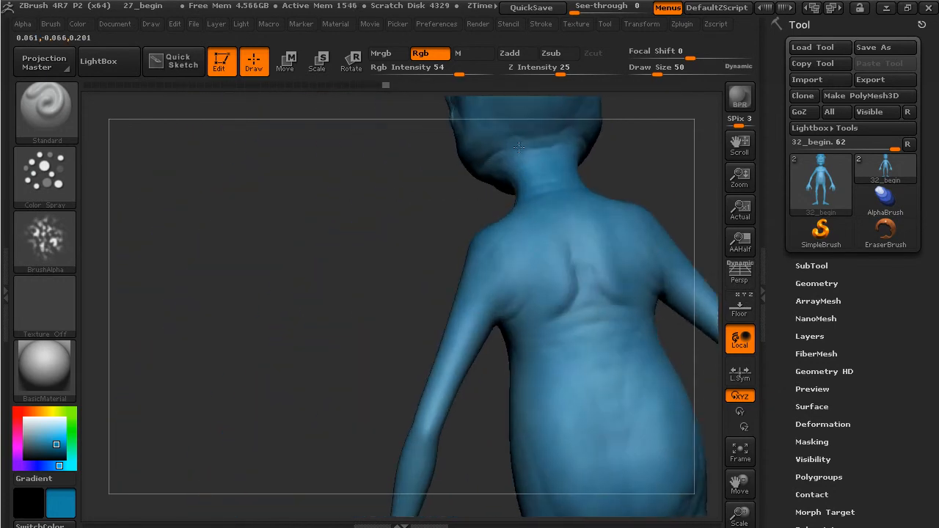
left_click_drag(655, 151, 436, 308)
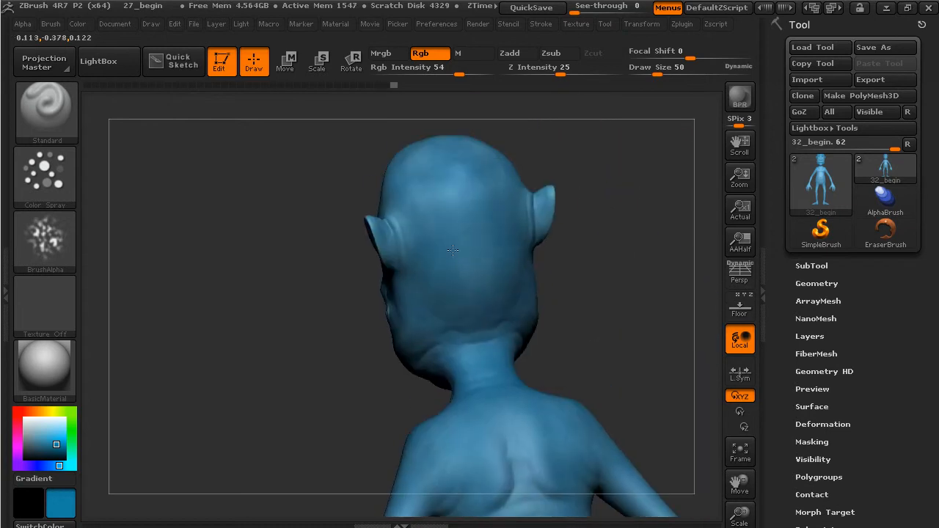
left_click_drag(503, 130, 469, 204)
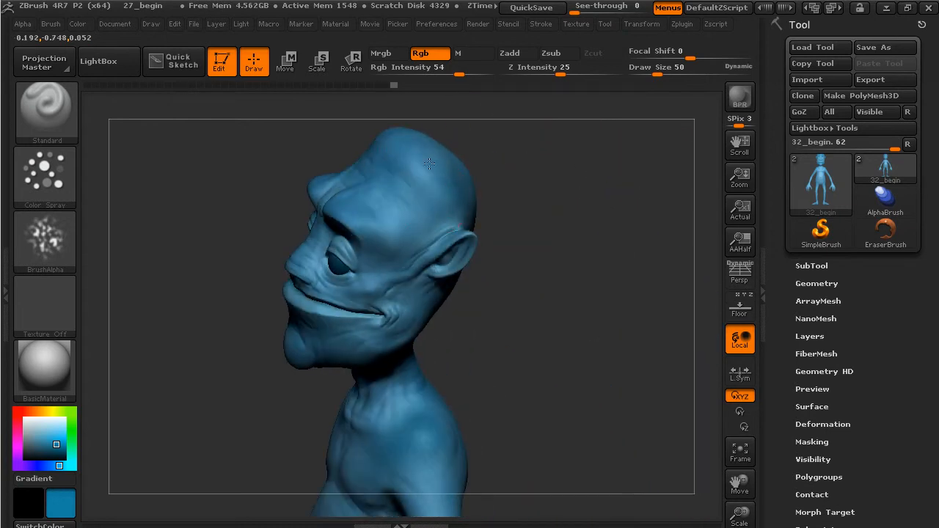
mouse_move(434, 179)
left_mouse_down()
mouse_move(506, 213)
mouse_move(536, 252)
left_mouse_up()
left_click_drag(497, 287, 624, 310, "alt")
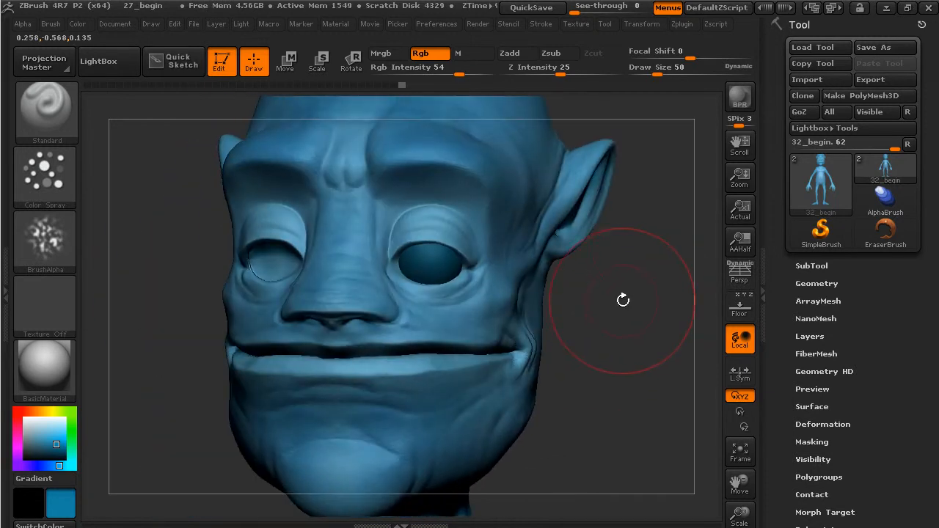
mouse_move(608, 336)
left_mouse_down()
mouse_move(633, 340)
mouse_move(625, 360)
left_mouse_up()
- Pick a salmon red paint colour and lower Rgb Intensity to 12
left_click(30, 412)
left_click_drag(29, 414, 18, 411)
left_click_drag(52, 443, 45, 435)
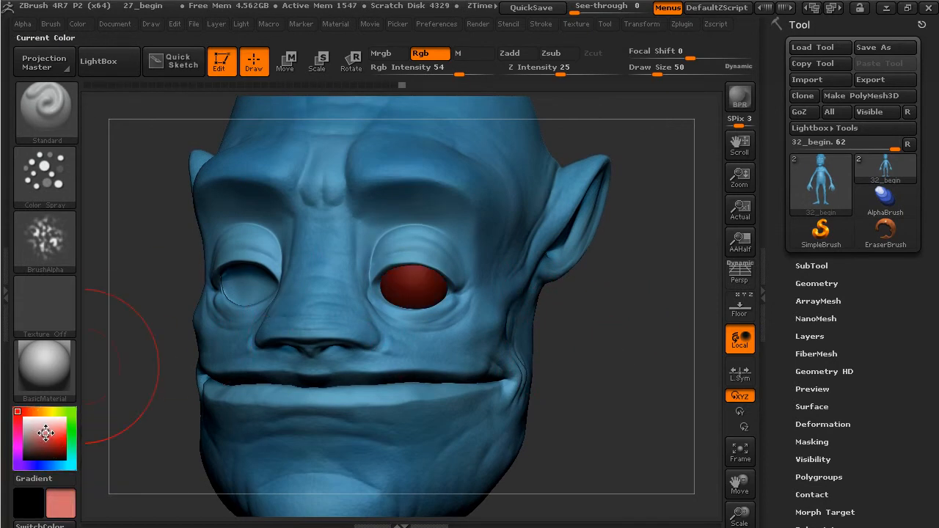
left_click_drag(459, 73, 415, 73)
- Set the brush to Alpha Off with the FreeHand stroke at Draw Size 28
left_click(45, 176)
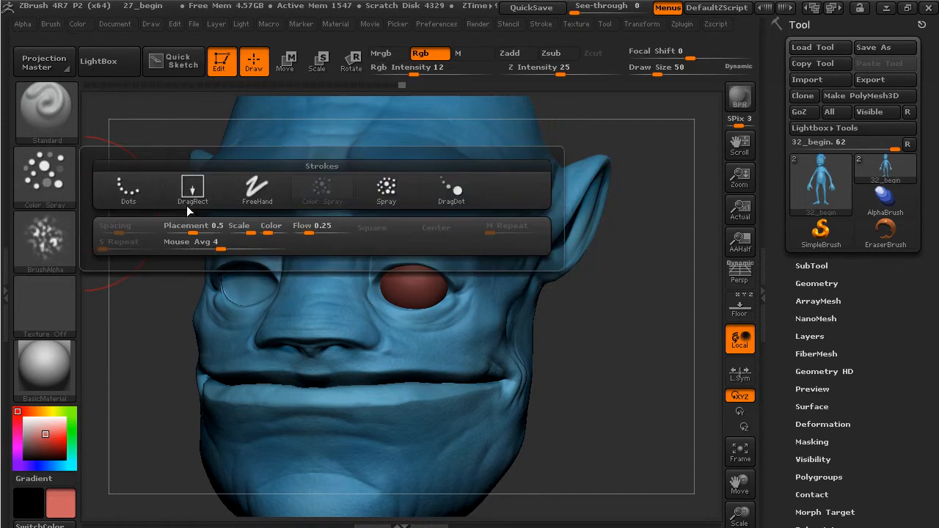
left_click(52, 237)
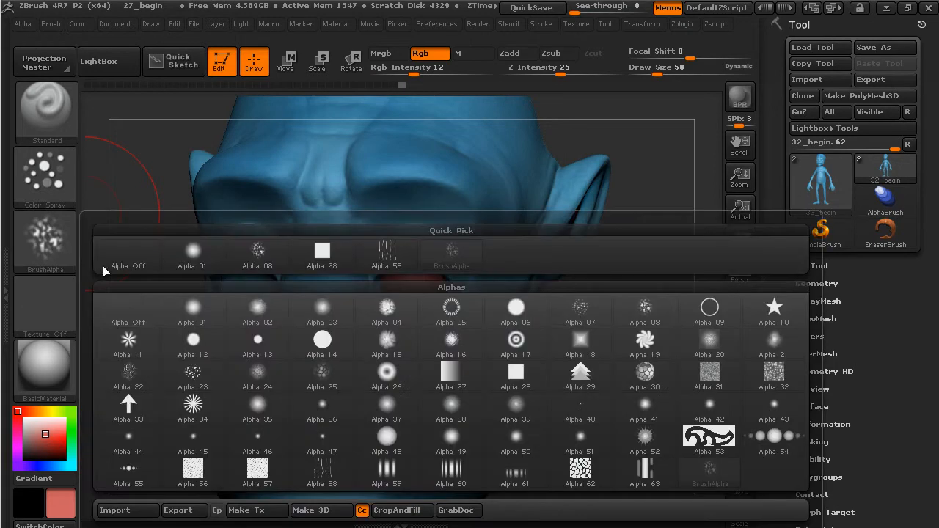
left_click(129, 312)
left_click(44, 176)
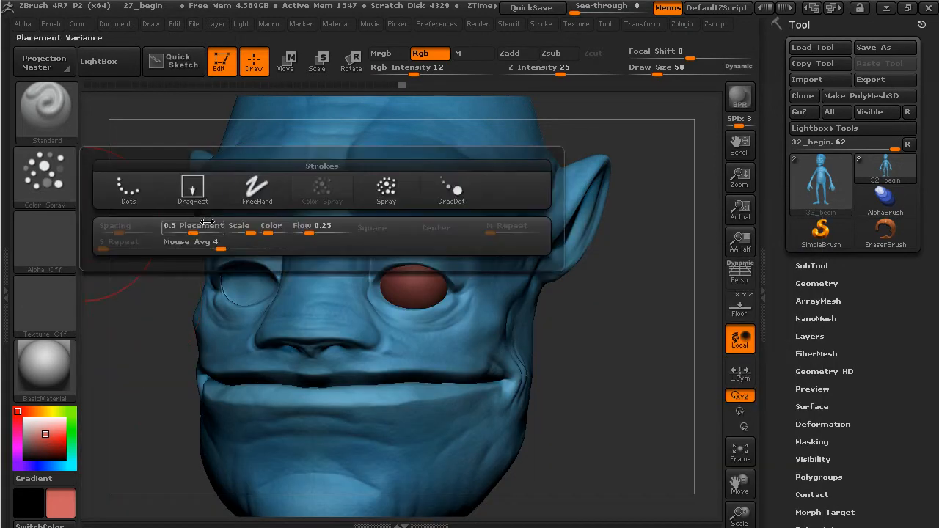
left_click(257, 188)
left_click_drag(658, 75, 650, 75)
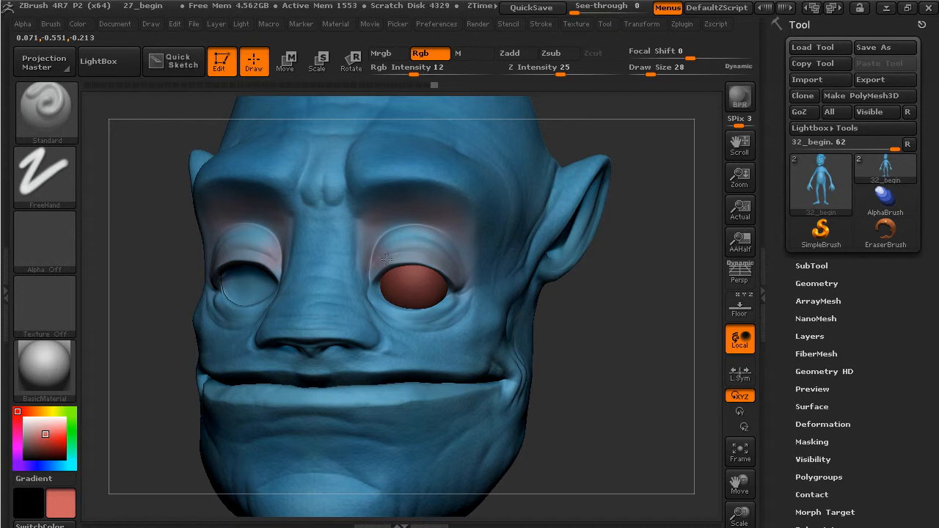
- Paint pink over the upper eyelids, the inner and outer eye corners and the brow
left_click_drag(457, 255, 382, 256)
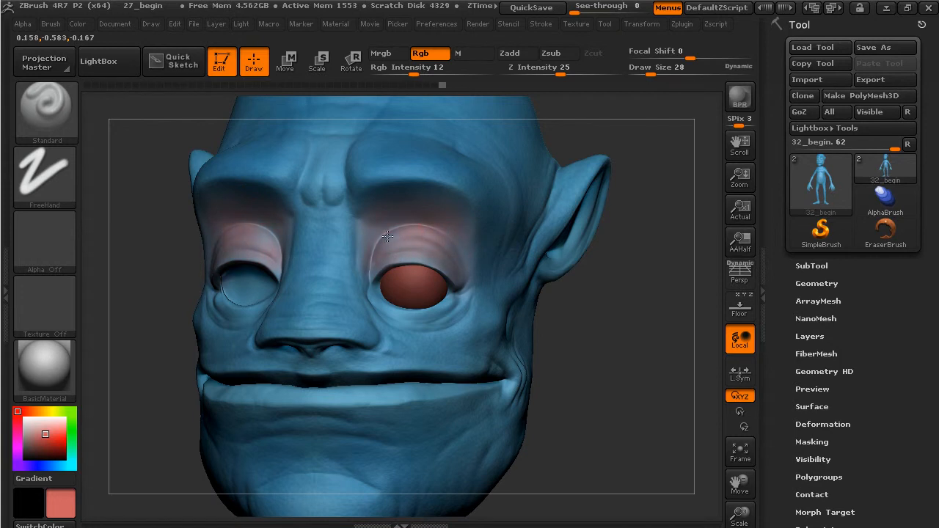
left_click_drag(388, 301, 373, 275)
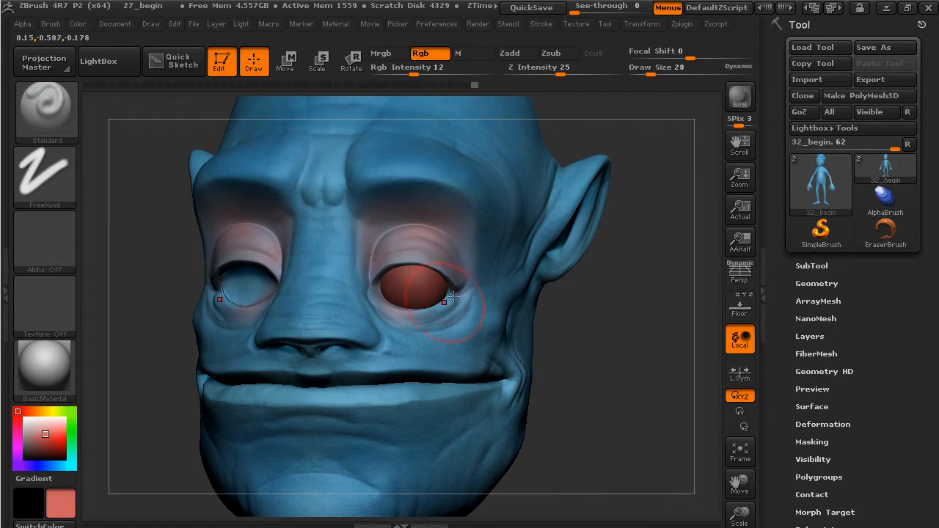
left_click_drag(450, 311, 459, 292)
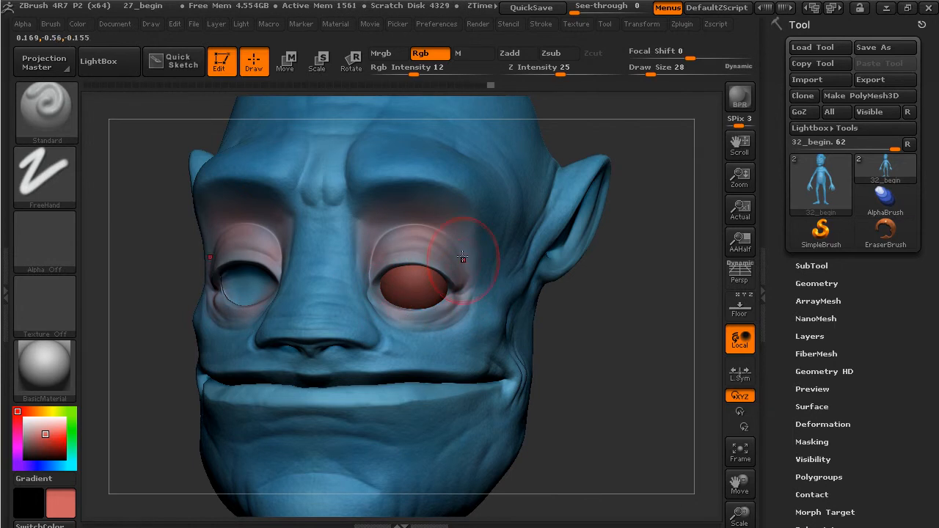
mouse_move(647, 303)
left_mouse_down()
mouse_move(608, 299)
mouse_move(555, 224)
mouse_move(543, 231)
left_mouse_up()
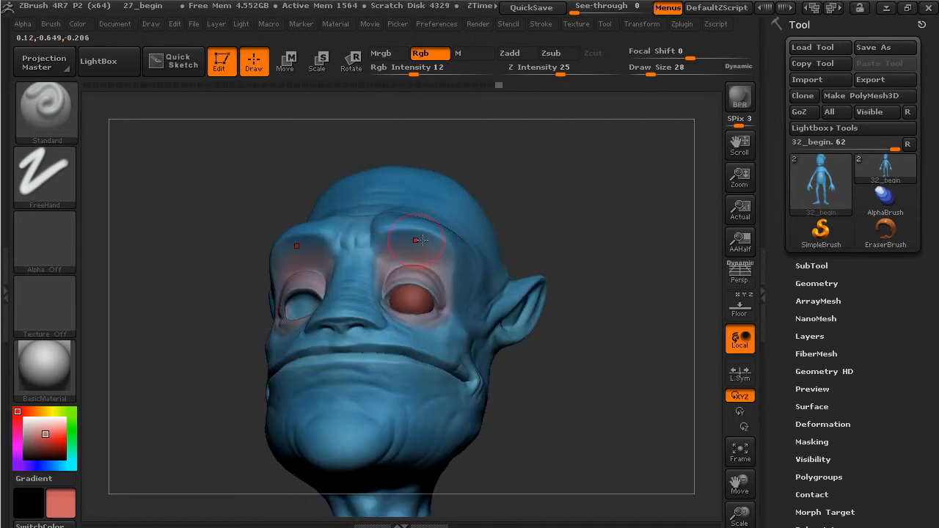
left_click_drag(422, 240, 384, 250)
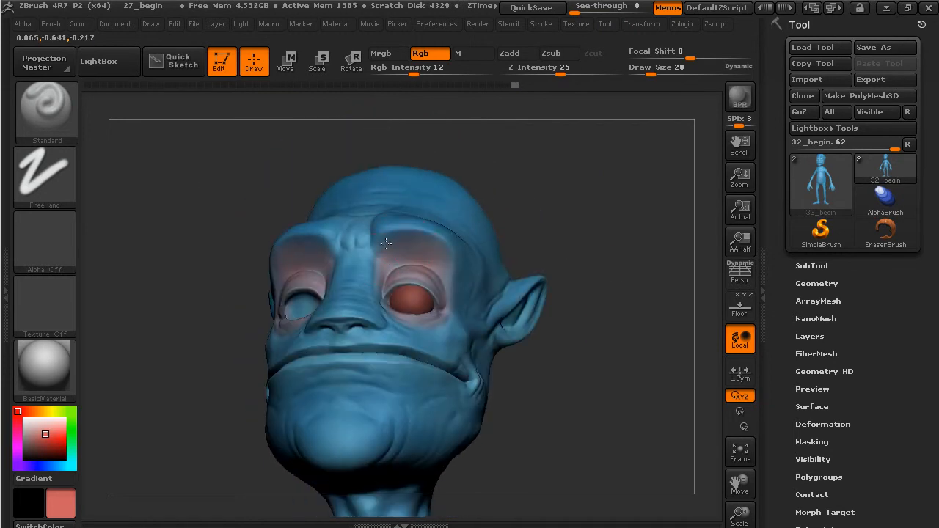
mouse_move(627, 202)
left_mouse_down()
mouse_move(629, 284)
mouse_move(650, 294)
mouse_move(586, 295)
mouse_move(645, 171)
left_mouse_up()
- At Draw Size 15, tint the inner ear pink from a side view
left_click_drag(669, 71, 638, 81)
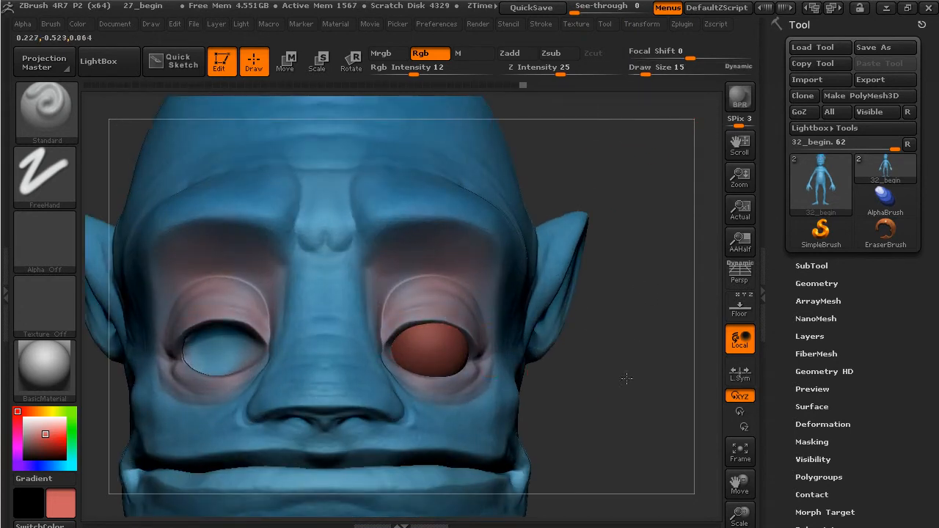
left_click_drag(616, 373, 646, 365)
mouse_move(714, 118)
left_mouse_down()
mouse_move(597, 149)
mouse_move(514, 356)
left_mouse_up()
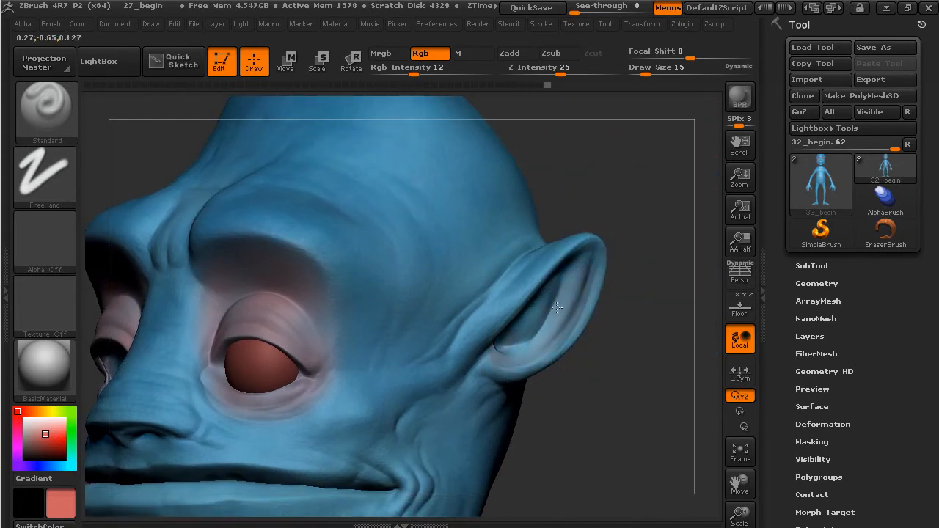
left_click_drag(647, 303, 508, 341)
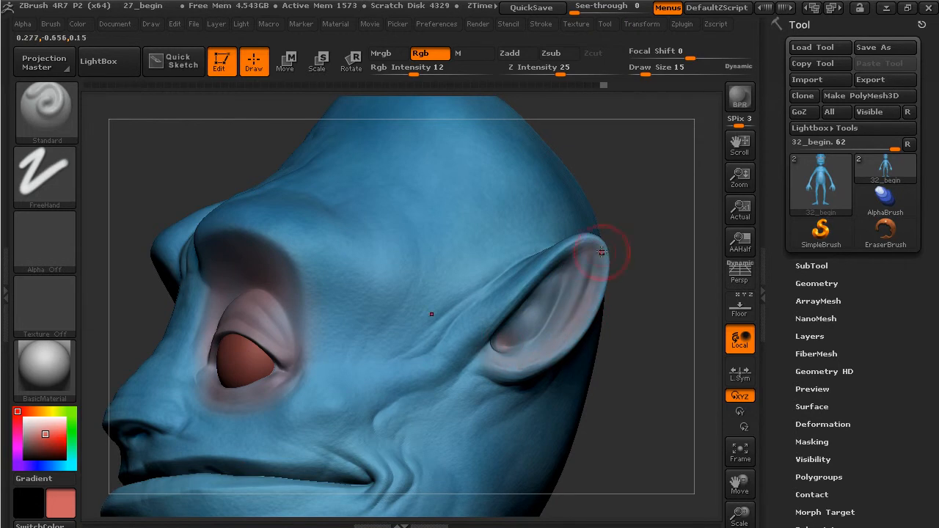
left_click_drag(502, 350, 514, 353)
left_click_drag(635, 338, 693, 352)
left_click_drag(639, 391, 584, 393, "alt")
mouse_move(585, 394)
left_mouse_down()
mouse_move(593, 415)
mouse_move(628, 335)
mouse_move(629, 350)
mouse_move(658, 349)
mouse_move(655, 356)
left_mouse_up()
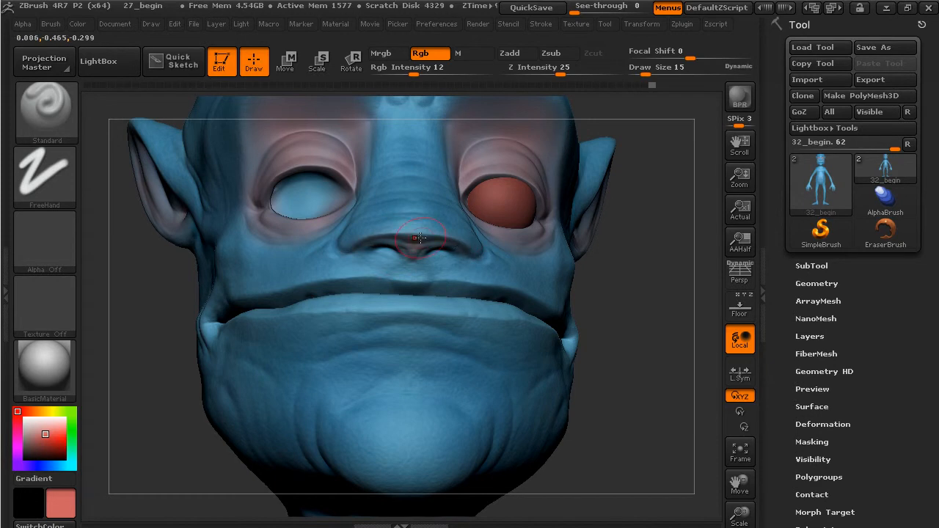
- Lightly tint the nose tip and start building pink along the lower lip
left_click_drag(418, 231, 472, 235)
left_click_drag(649, 316, 543, 301)
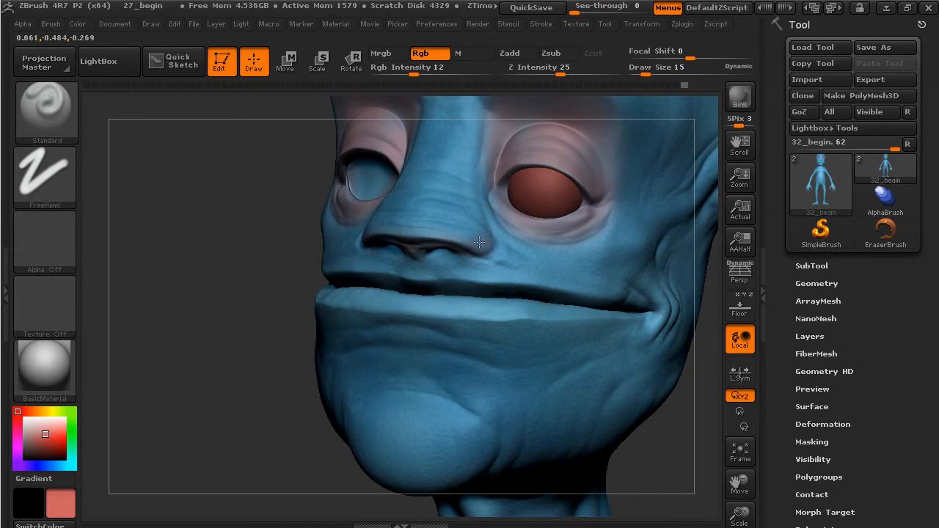
left_click_drag(428, 307, 458, 305)
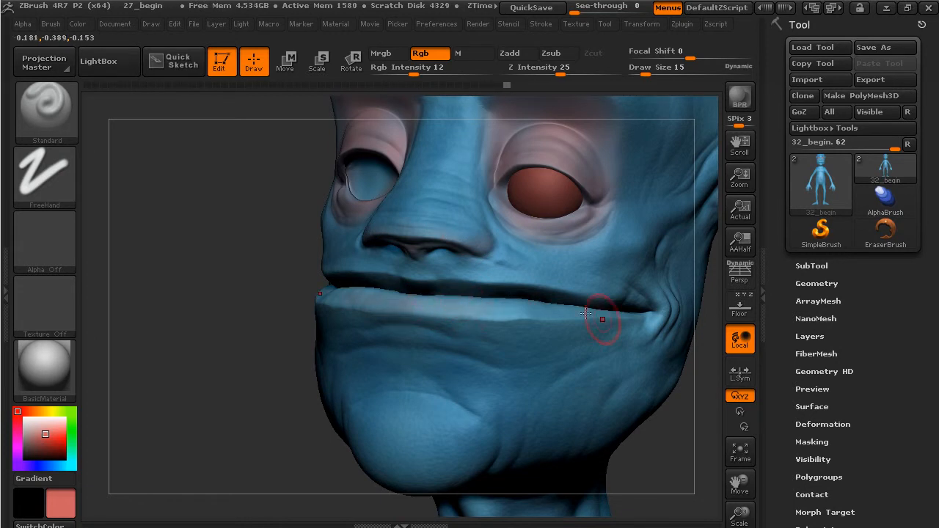
left_click_drag(579, 313, 564, 312)
mouse_move(564, 311)
left_mouse_down()
mouse_move(605, 318)
mouse_move(513, 310)
mouse_move(587, 313)
mouse_move(540, 307)
left_mouse_up()
left_click_drag(383, 294, 476, 314)
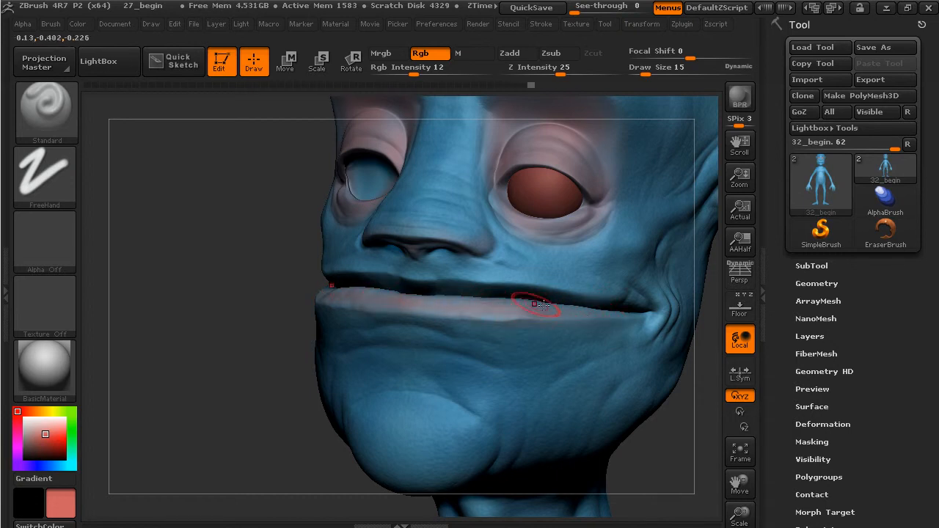
- Extend the pink lip paint toward the right mouth corner
left_click_drag(220, 351, 276, 390)
mouse_move(503, 313)
left_mouse_down()
mouse_move(622, 291)
mouse_move(573, 306)
left_mouse_up()
left_click_drag(684, 423, 680, 346)
mouse_move(411, 223)
left_mouse_down()
mouse_move(456, 226)
mouse_move(429, 225)
left_mouse_up()
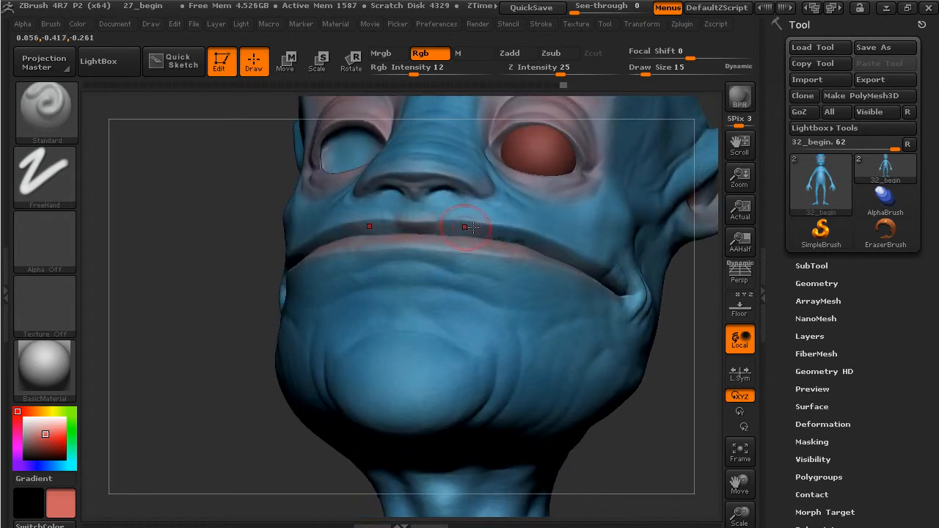
left_click_drag(501, 234, 560, 254)
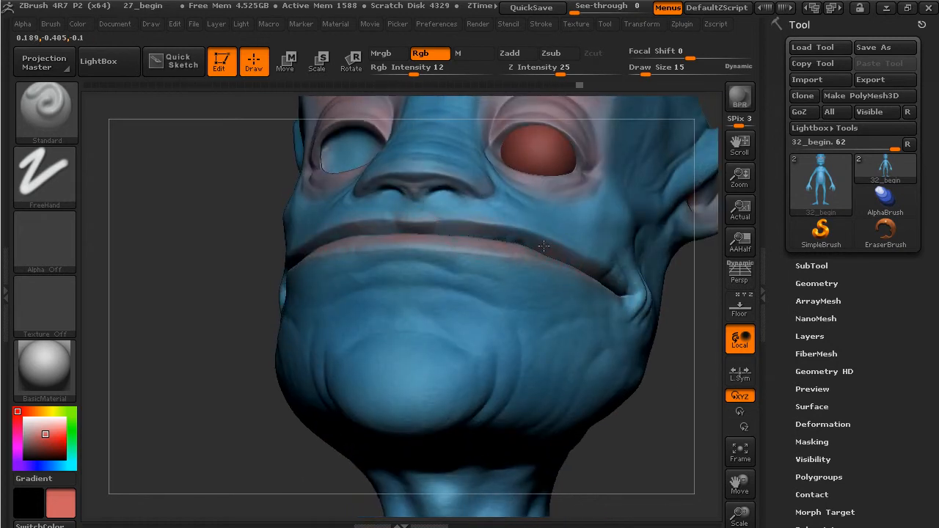
- Paint and even out pink on the left side of the lower lip
mouse_move(696, 426)
left_mouse_down()
mouse_move(688, 442)
mouse_move(661, 406)
left_mouse_up()
mouse_move(317, 248)
left_mouse_down()
mouse_move(279, 238)
mouse_move(302, 241)
left_mouse_up()
left_click_drag(360, 247, 334, 252)
left_click_drag(404, 262, 443, 248)
mouse_move(620, 330)
left_mouse_down("alt")
mouse_move(612, 313)
mouse_move(609, 320)
mouse_move(667, 303)
mouse_move(664, 324)
mouse_move(601, 273)
mouse_move(673, 296)
mouse_move(617, 310)
left_mouse_up("alt")
- Sample the skin blue with C and blend it under the eyes at Draw Size 30
key("c")
key("c")
left_click(650, 75)
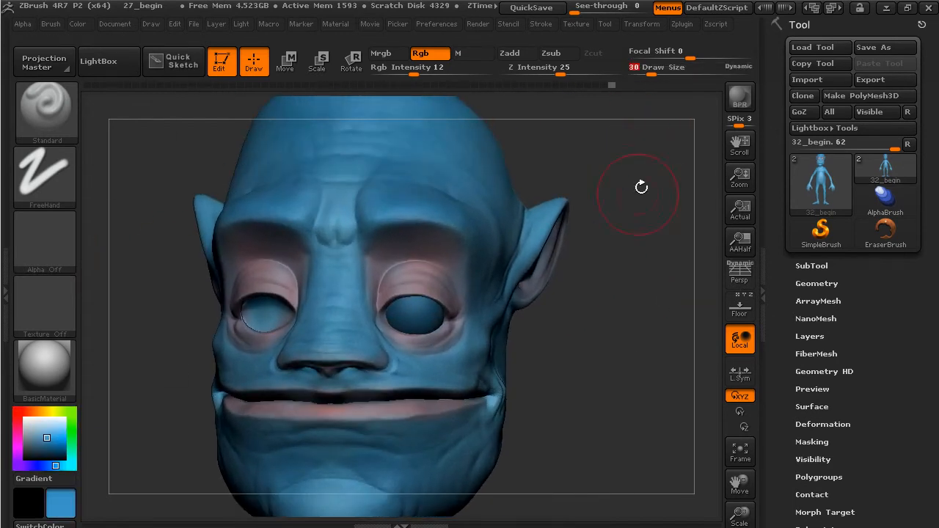
left_click_drag(652, 98, 472, 220)
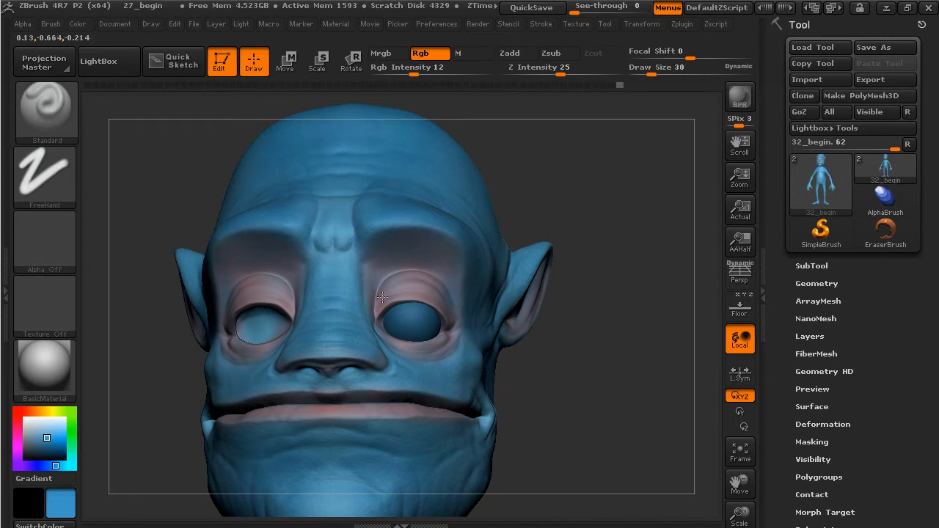
left_click_drag(423, 351, 440, 348)
left_click_drag(580, 340, 469, 339)
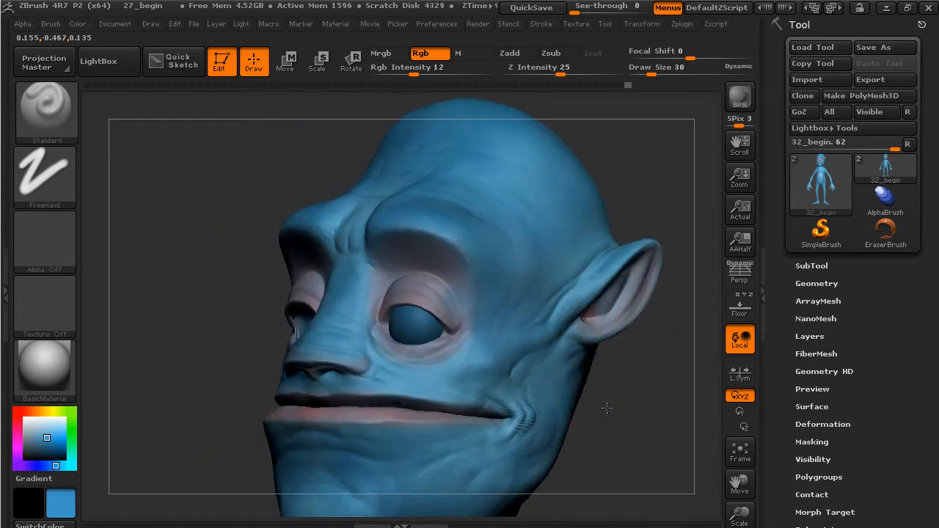
left_click_drag(607, 408, 451, 458)
left_click_drag(629, 413, 426, 333)
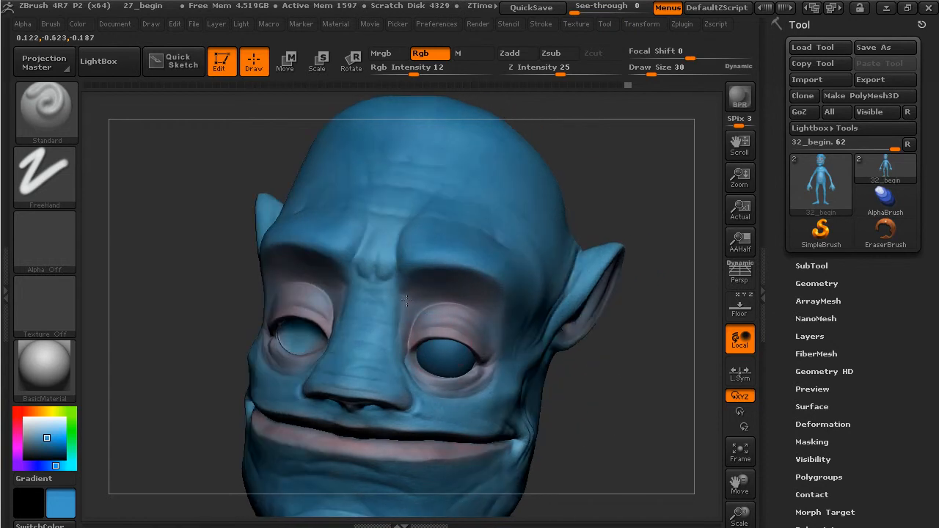
left_click_drag(621, 398, 639, 383)
- Switch to red at Draw Size 11 with the eyes framed closely
left_click(19, 415)
left_click_drag(621, 346, 643, 373, "alt")
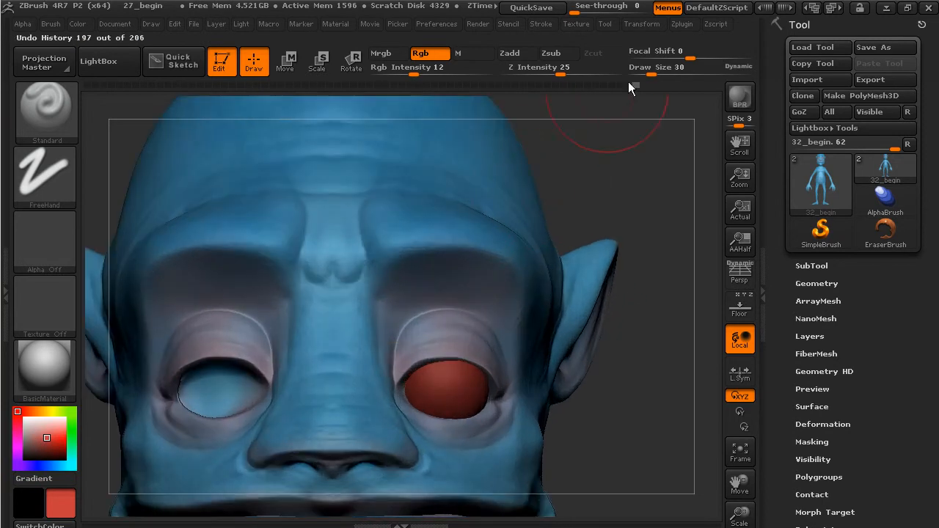
left_click_drag(651, 70, 643, 71)
left_click_drag(646, 166, 635, 195)
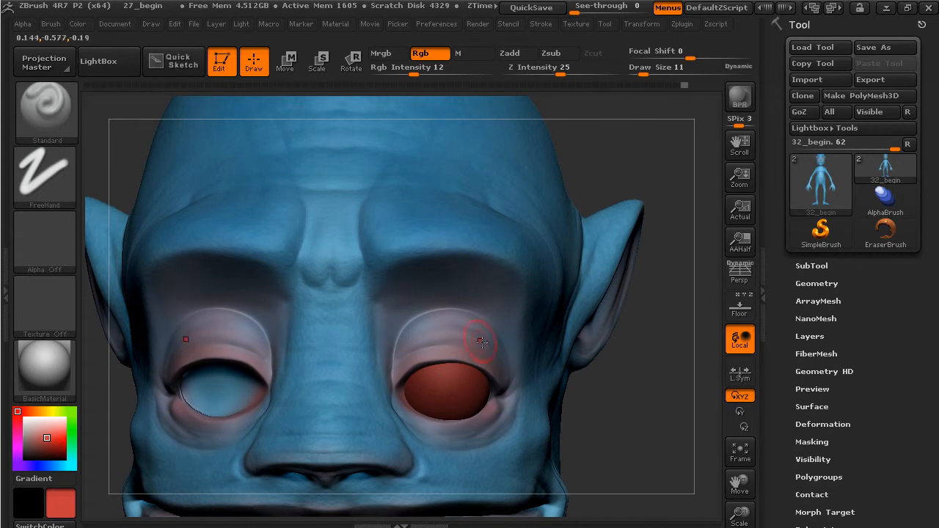
- Tint the eyelid rim reddish pink, then change the paint colour to dark navy blue
left_click_drag(416, 349, 404, 345)
mouse_move(624, 435)
left_mouse_down("alt")
mouse_move(583, 381)
mouse_move(630, 308)
mouse_move(626, 340)
mouse_move(604, 340)
mouse_move(611, 359)
left_mouse_up("alt")
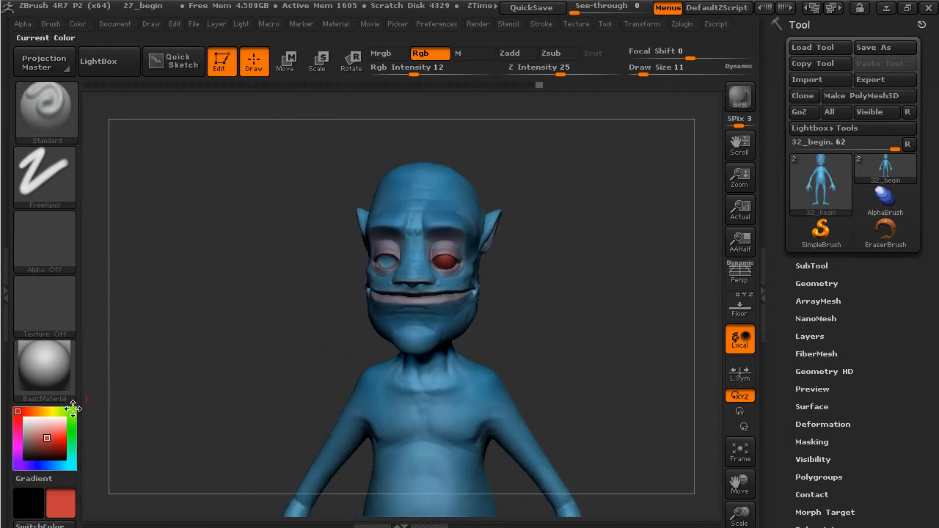
left_click(49, 465)
left_click_drag(47, 437, 39, 447)
mouse_move(198, 320)
left_mouse_down("alt")
mouse_move(229, 350)
mouse_move(202, 273)
left_mouse_up("alt")
left_click_drag(542, 348, 587, 353, "alt")
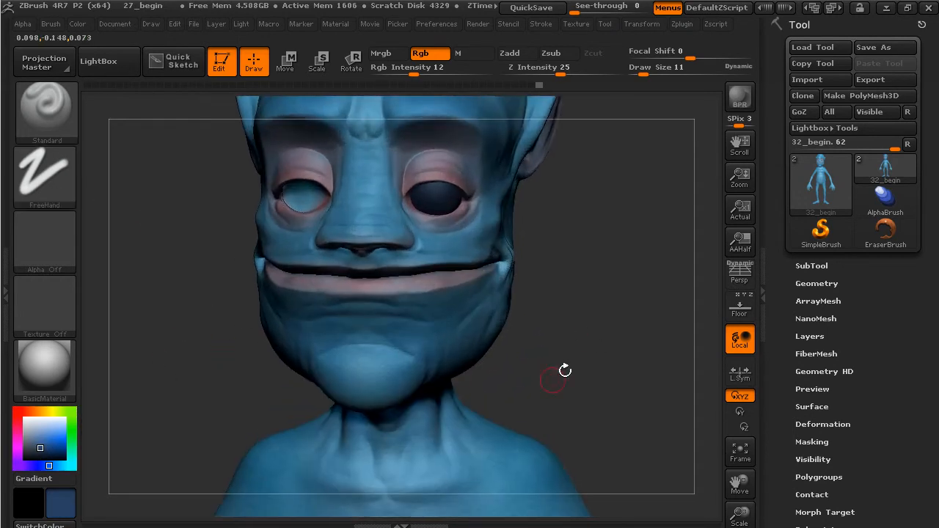
left_click(641, 24)
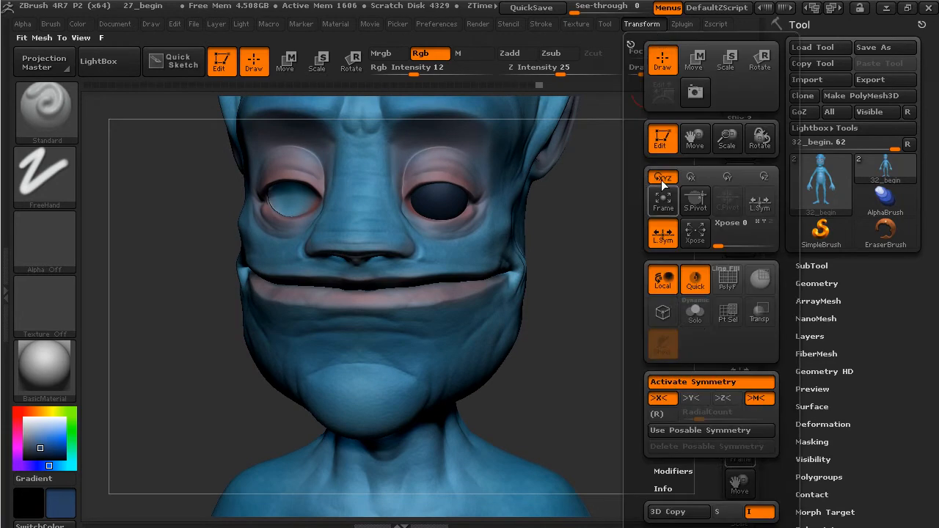
- Set Draw Size 2, Rgb Intensity 80 and Focal Shift -62, then frame the face frontally
left_click_drag(613, 295, 657, 395, "alt")
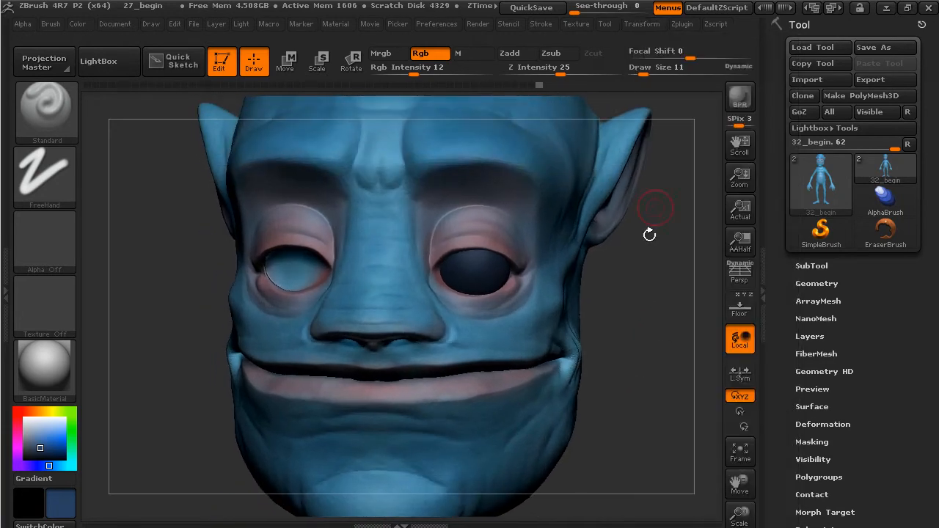
left_click_drag(644, 72, 641, 71)
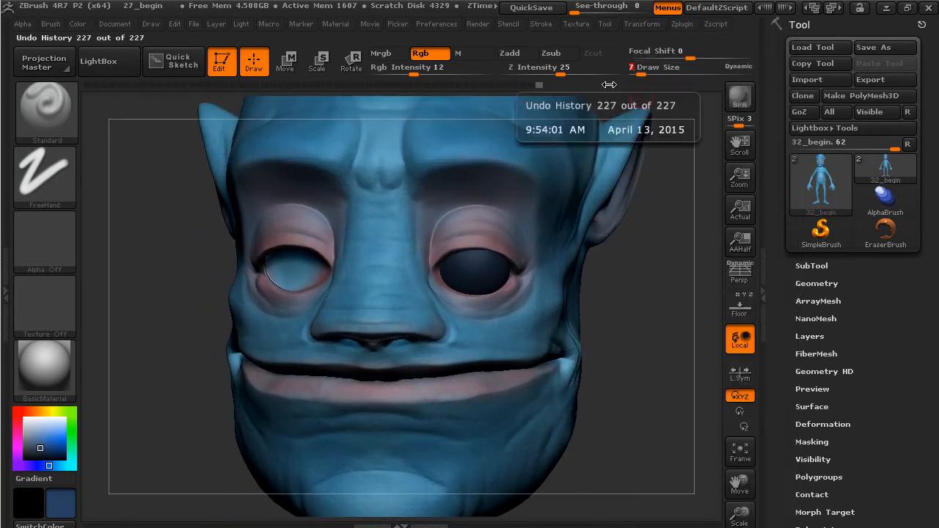
left_click_drag(415, 76, 476, 75)
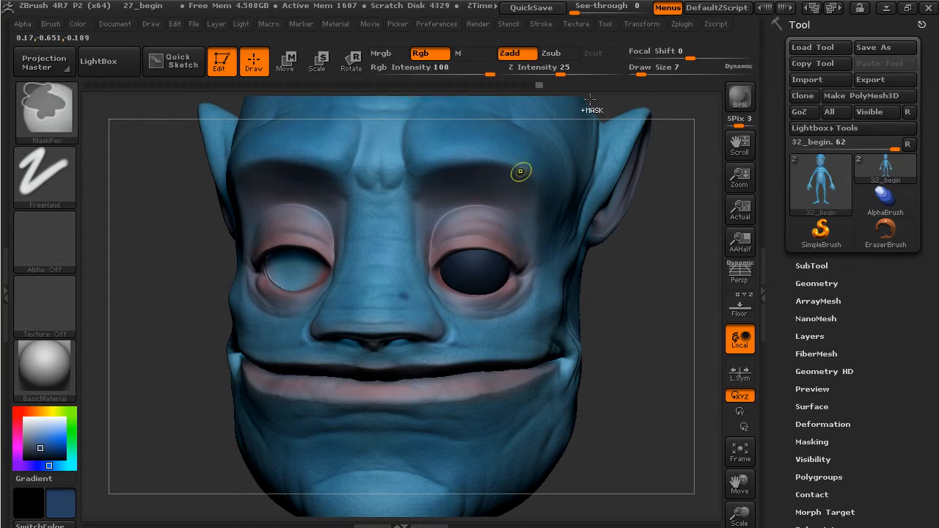
mouse_move(688, 55)
left_mouse_down()
mouse_move(653, 55)
mouse_move(638, 74)
left_mouse_up()
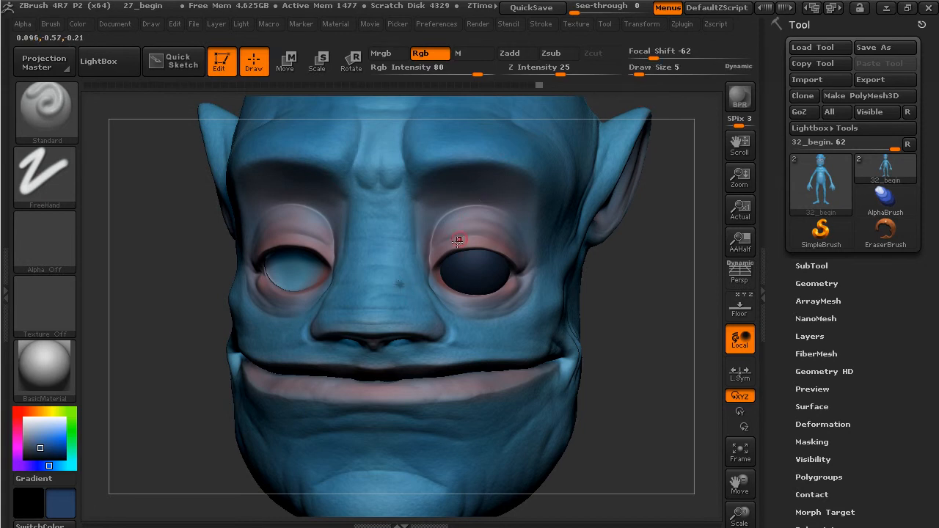
left_click_drag(636, 70, 634, 71)
left_click_drag(573, 339, 306, 335)
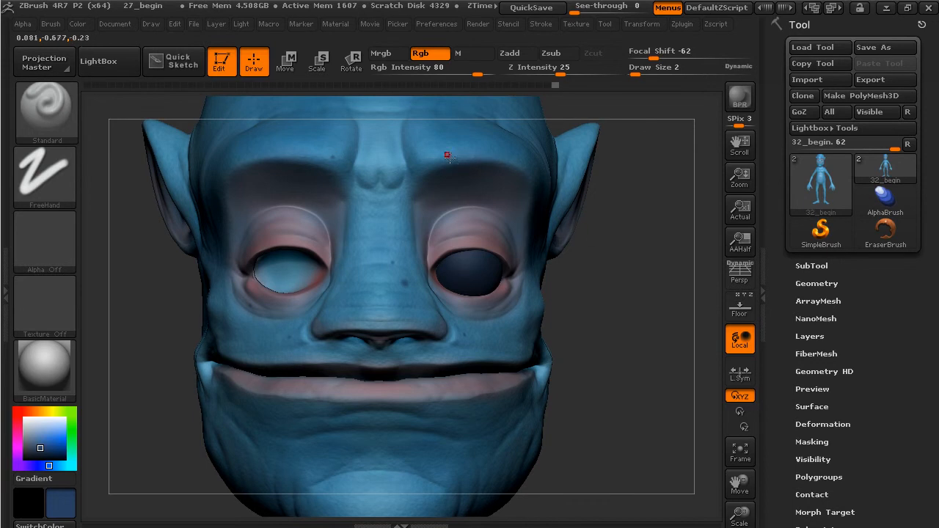
left_click_drag(606, 219, 581, 264)
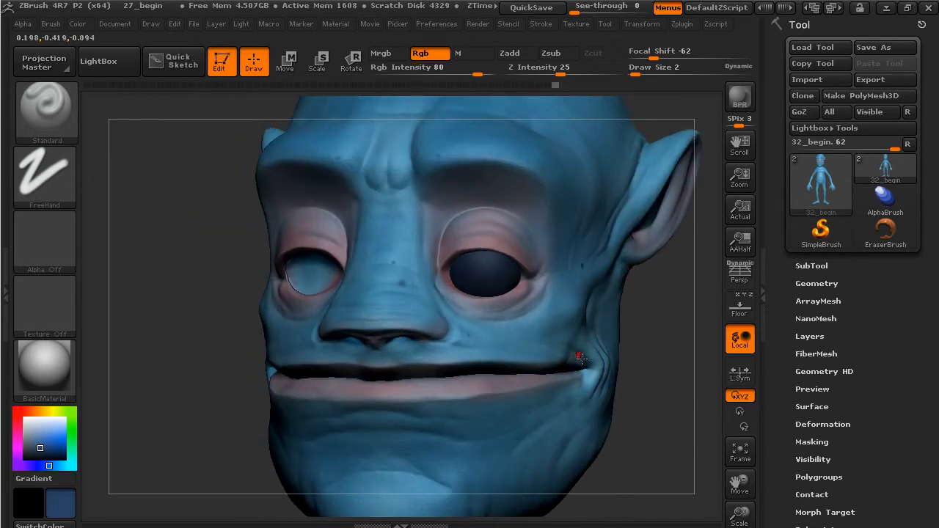
left_click_drag(698, 373, 552, 407)
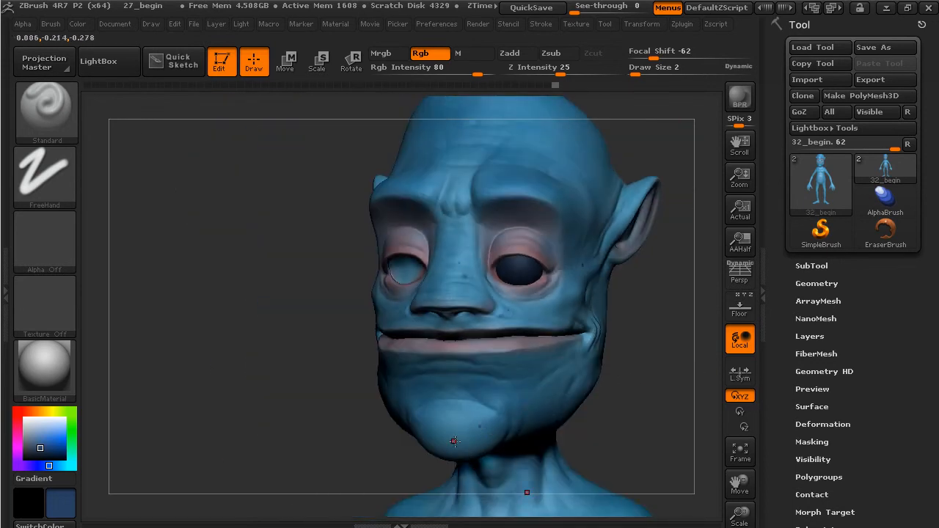
left_click_drag(655, 417, 624, 377)
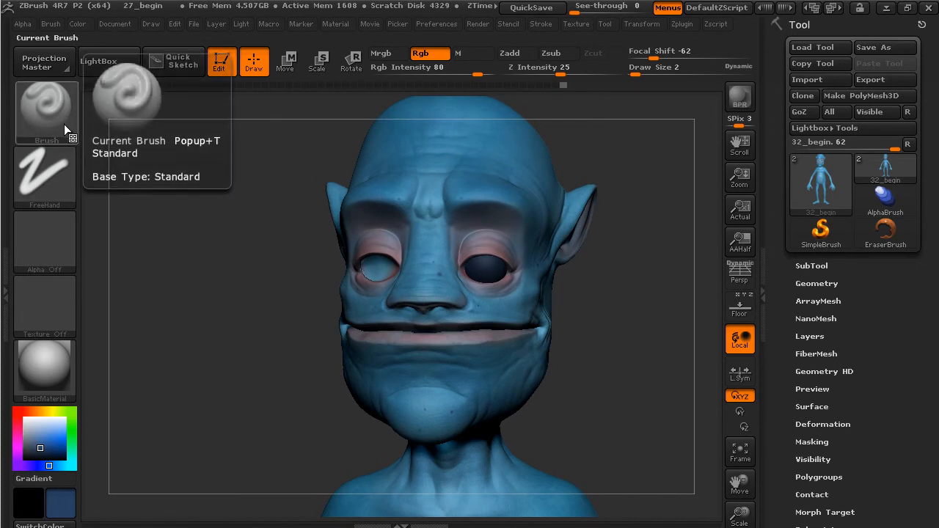
left_click(59, 159)
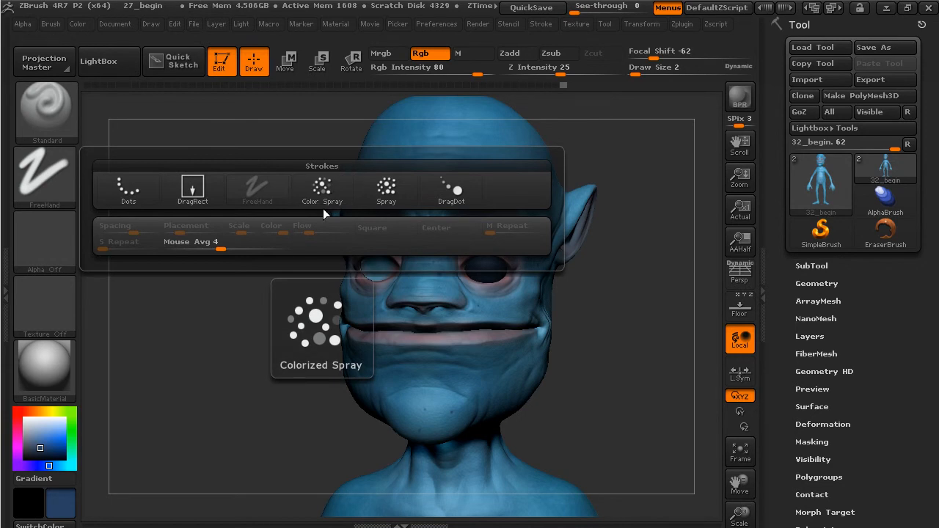
left_click(45, 240)
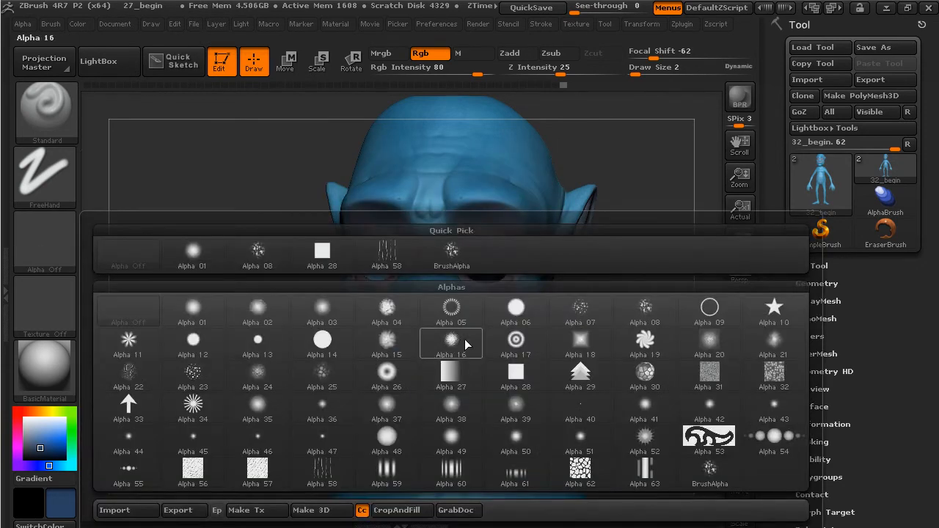
mouse_move(404, 350)
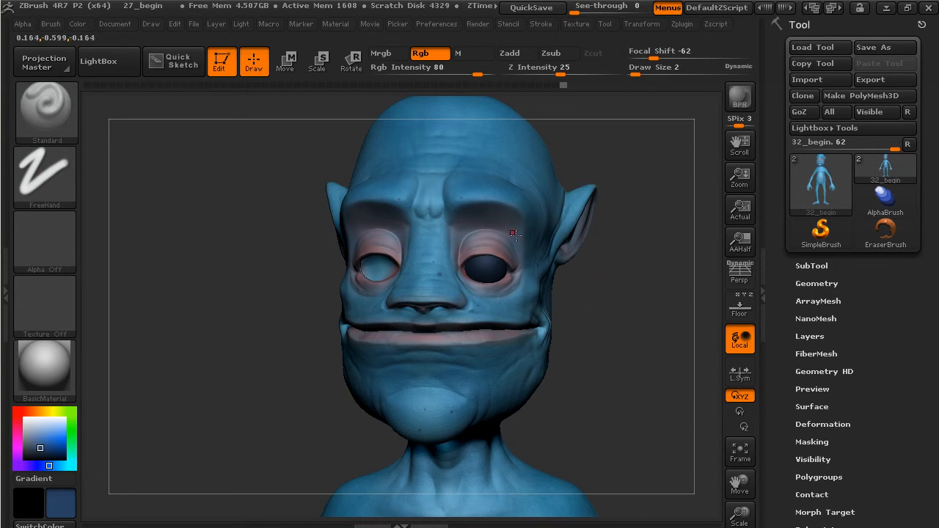
- Turn the alien front-on and zoom out to show the painted torso and arms
left_click_drag(606, 292, 641, 298)
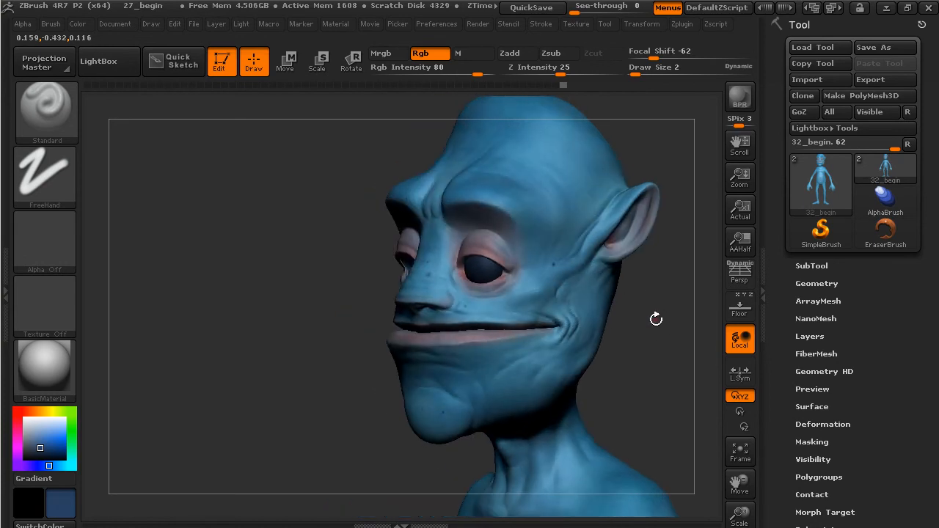
left_click_drag(657, 355, 603, 335)
mouse_move(603, 335)
left_mouse_down()
mouse_move(589, 365)
mouse_move(615, 349)
left_mouse_up()
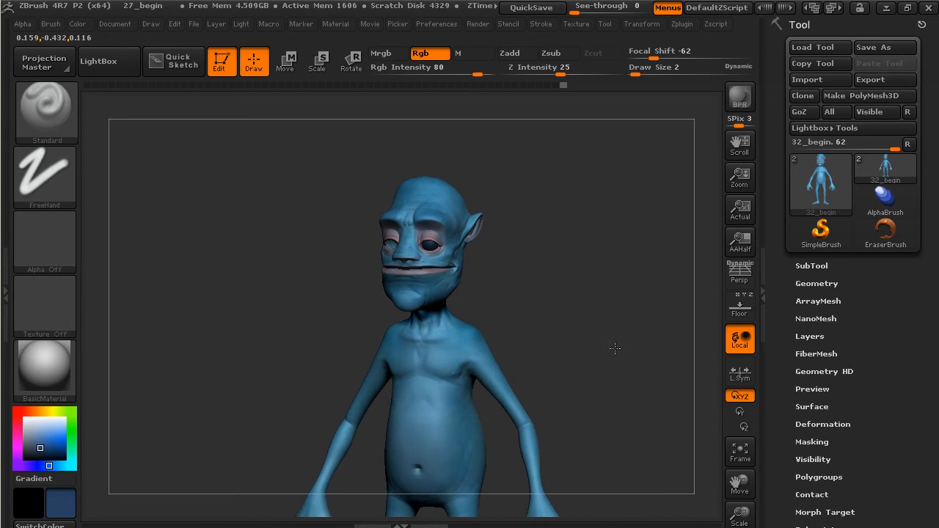